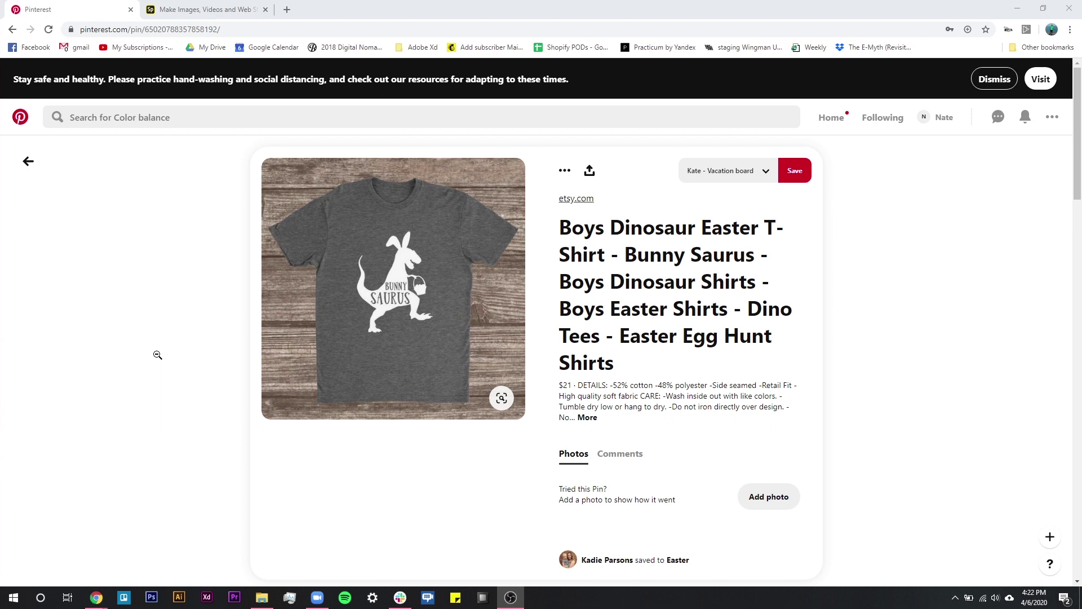
Step: Switch to Adobe Spark Post, search the icons for "t rex" and add the long-tailed walking T. rex silhouette
{"action": "left_click", "coordinate": [206, 9]}
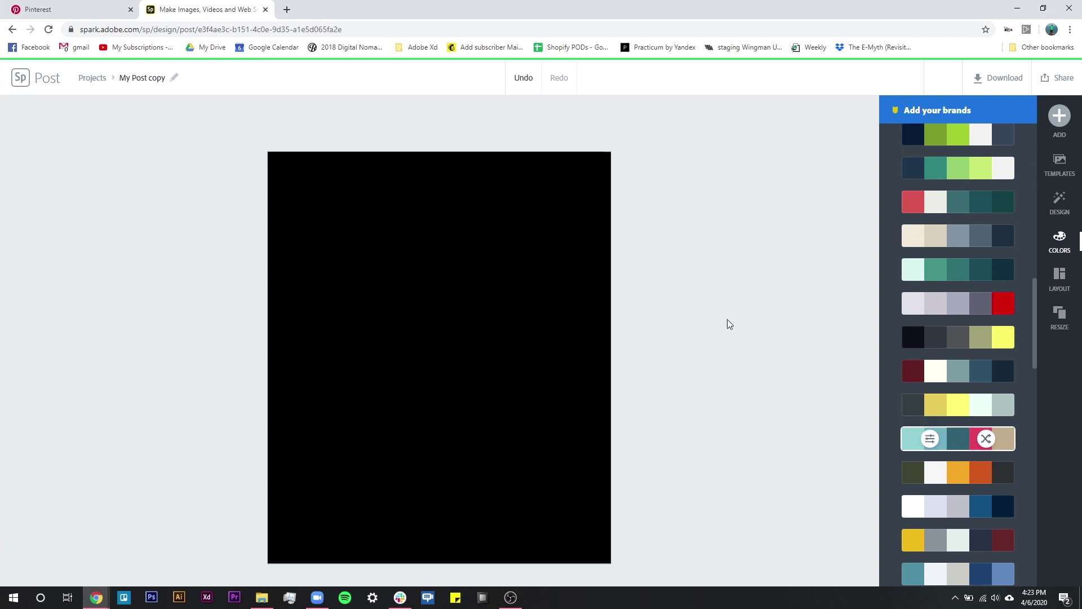
{"action": "left_click", "coordinate": [1062, 117]}
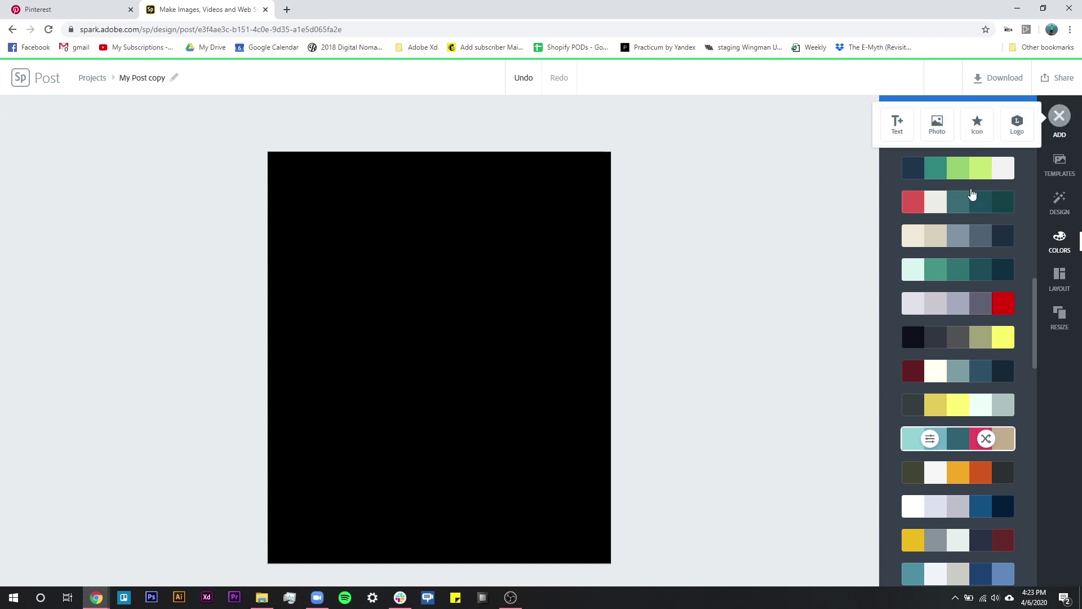
{"action": "left_click", "coordinate": [977, 124]}
{"action": "left_click_drag", "start_coordinate": [978, 161], "coordinate": [885, 168]}
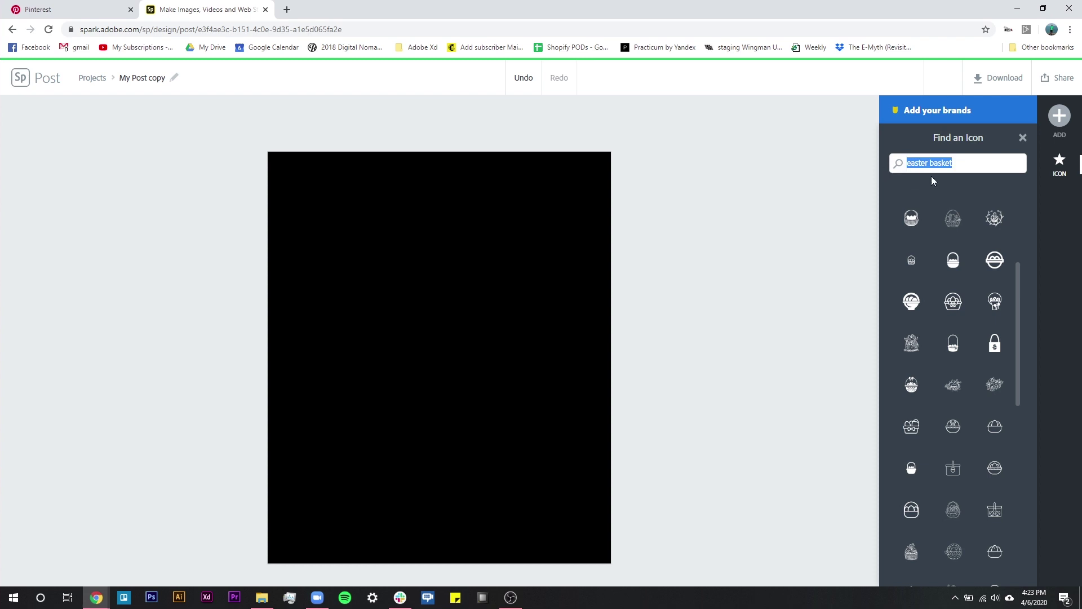
{"action": "type", "text": "t rex"}
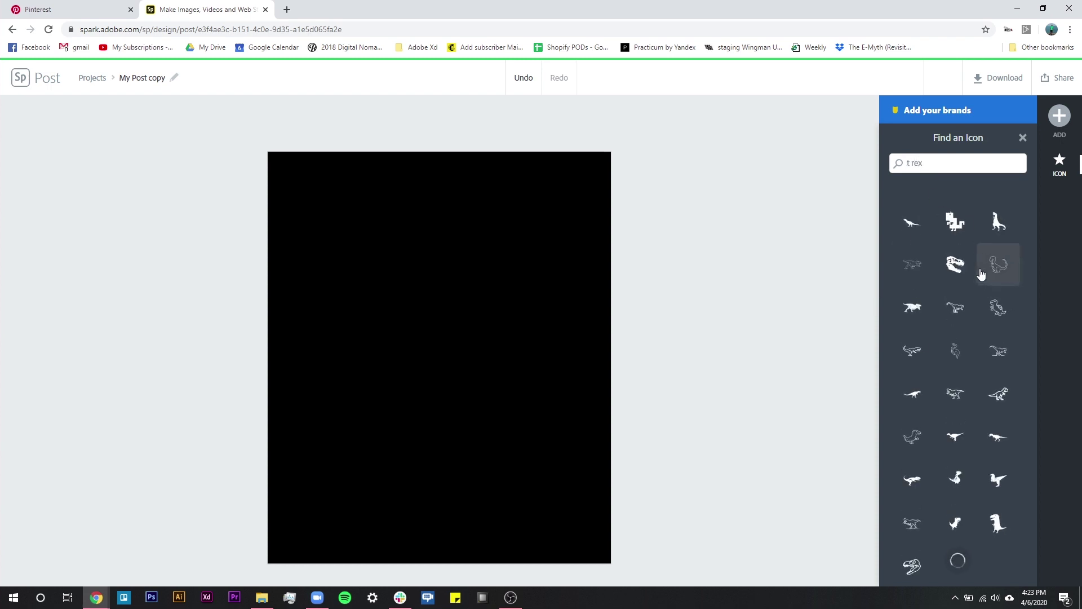
{"action": "left_click", "coordinate": [916, 234]}
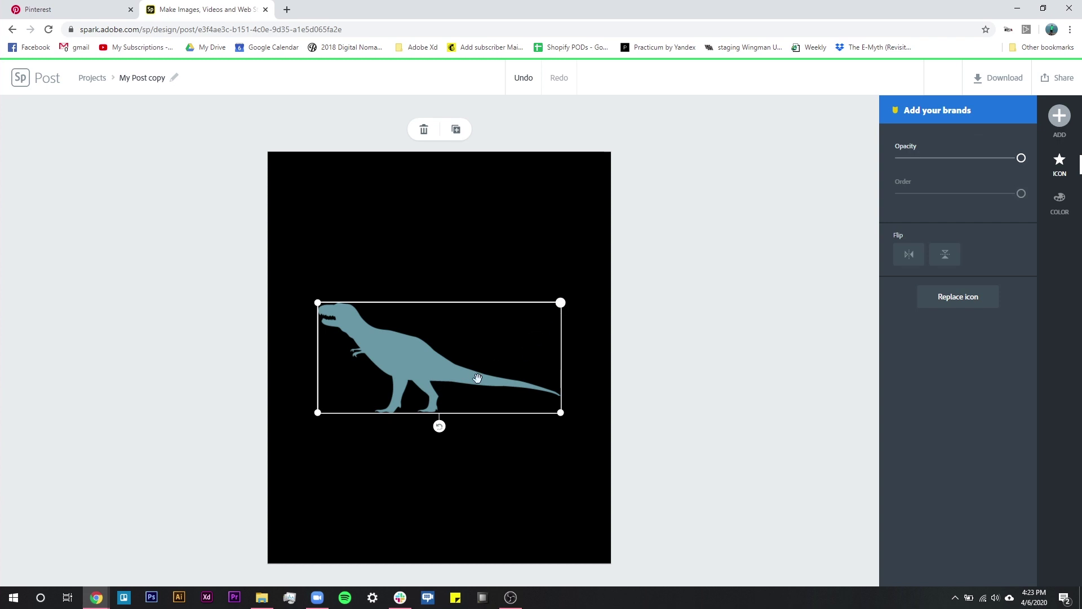
Step: Flip the walking T. rex horizontally to face right and move it near the top of the canvas
{"action": "left_click", "coordinate": [910, 255]}
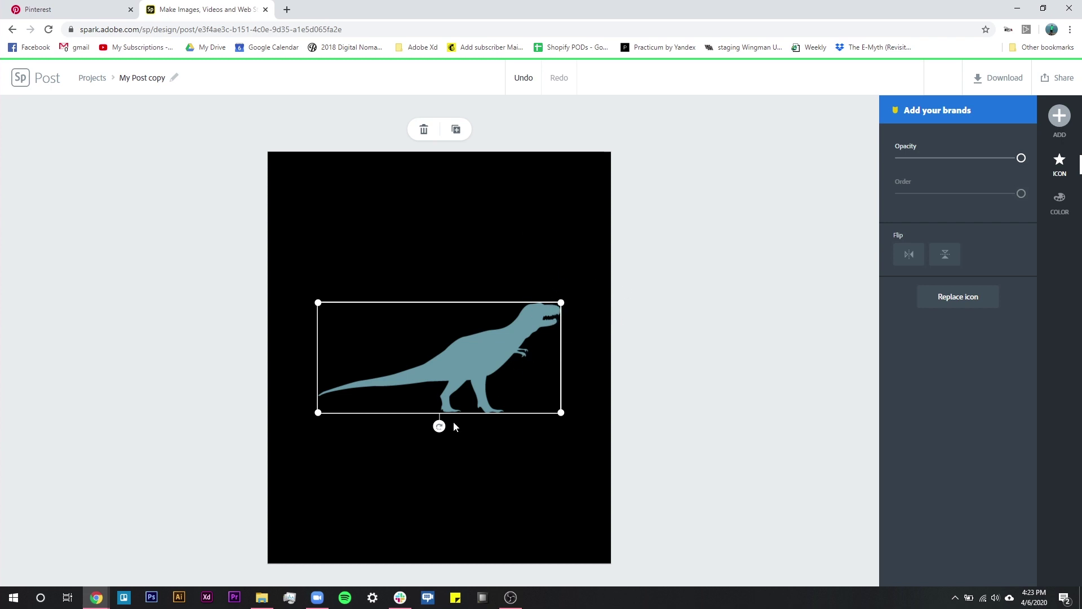
{"action": "left_click", "coordinate": [561, 415]}
{"action": "left_click_drag", "start_coordinate": [564, 422], "coordinate": [604, 447]}
{"action": "left_click_drag", "start_coordinate": [489, 395], "coordinate": [473, 248]}
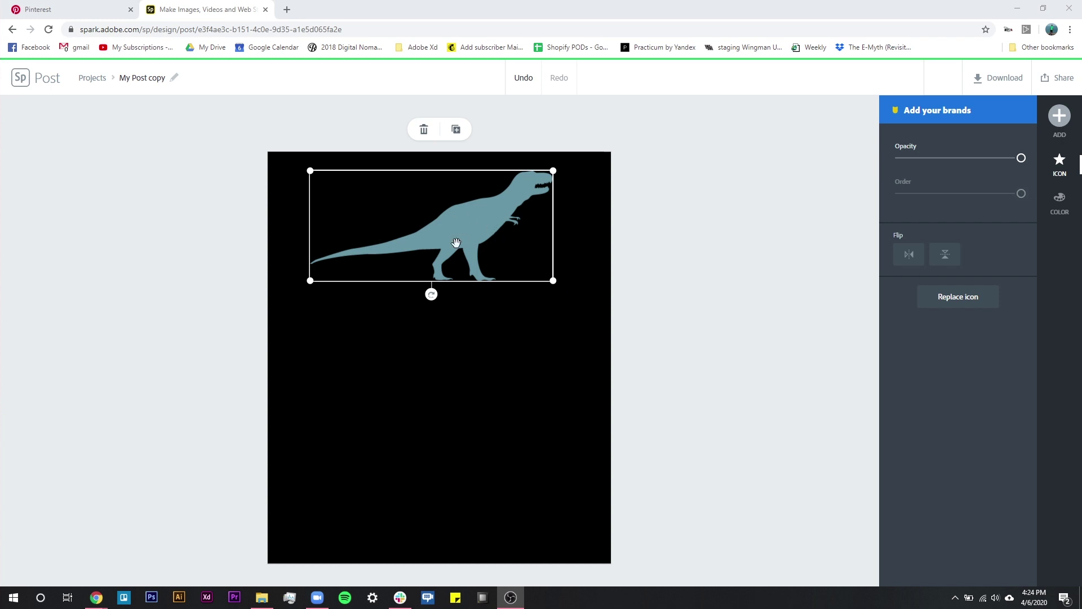
Step: Delete the walking T. rex and add the upright, curled-tail dinosaur from a "t rex" icon search
{"action": "key", "text": "Delete"}
{"action": "left_click", "coordinate": [1060, 118]}
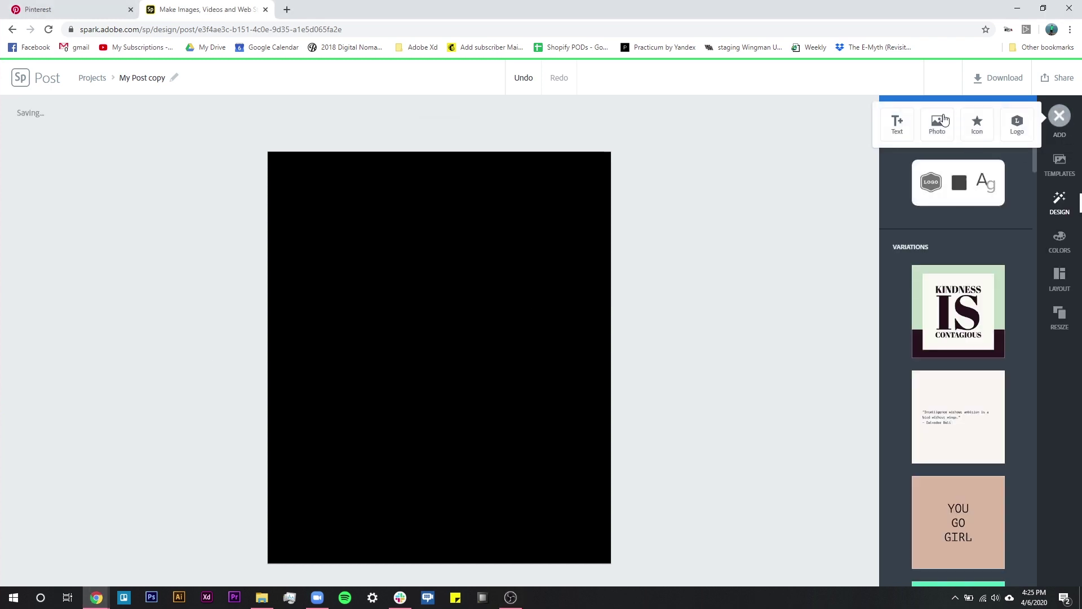
{"action": "left_click", "coordinate": [972, 124]}
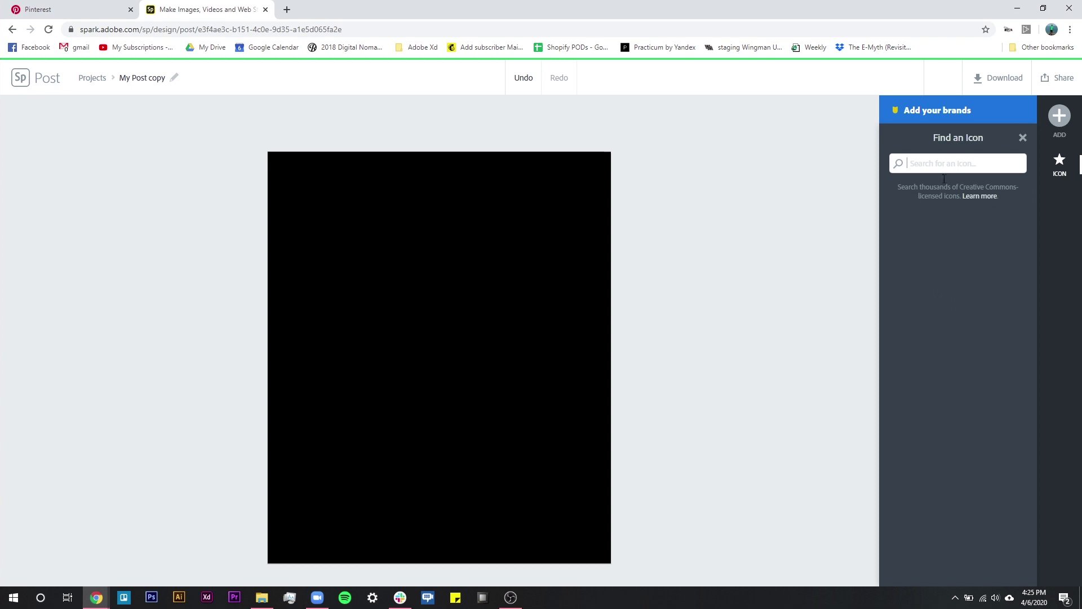
{"action": "type", "text": "t rex"}
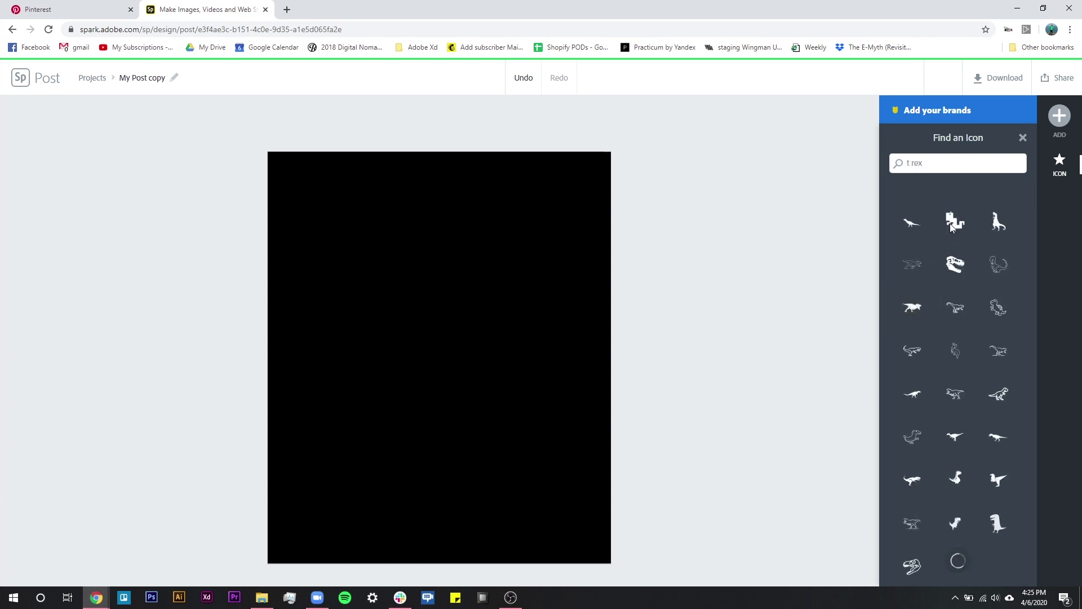
{"action": "left_click", "coordinate": [995, 221]}
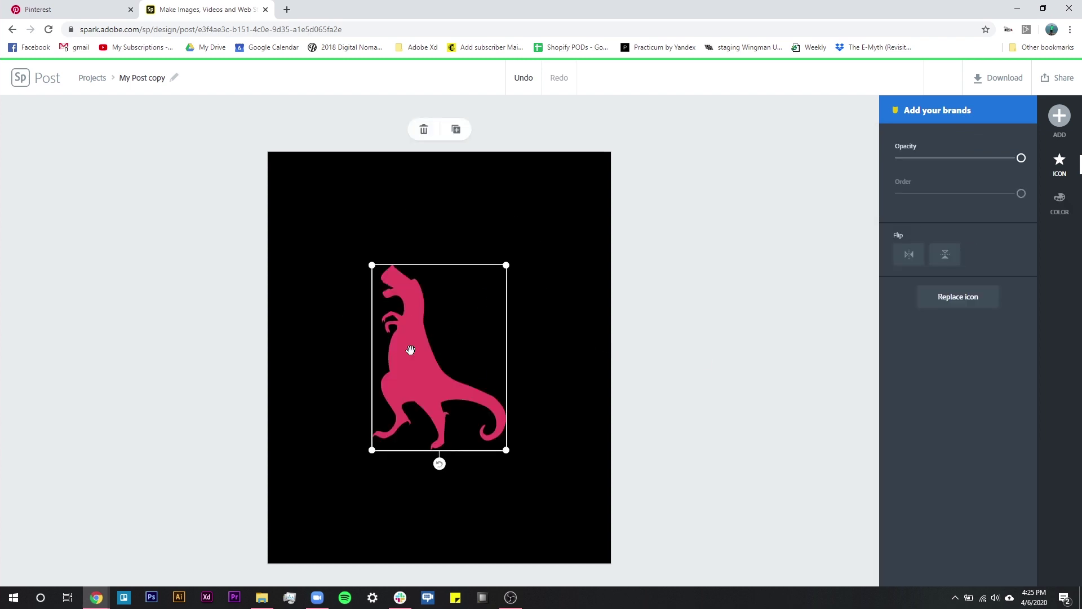
Step: Flip the upright dinosaur horizontally, enlarge it and position it slightly left of the canvas centre
{"action": "left_click_drag", "start_coordinate": [387, 316], "coordinate": [368, 234]}
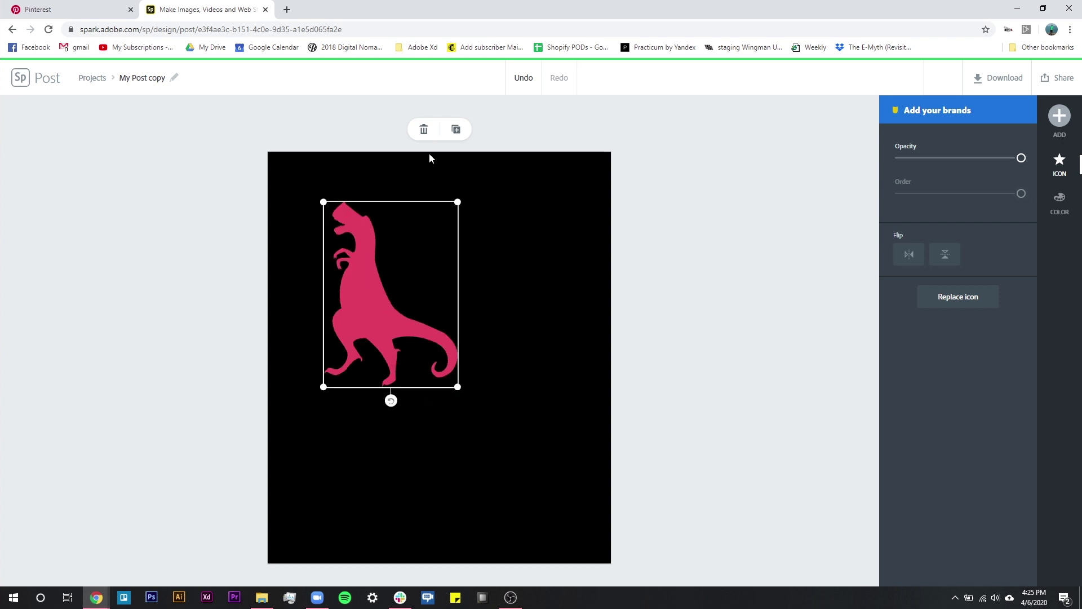
{"action": "left_click", "coordinate": [909, 257]}
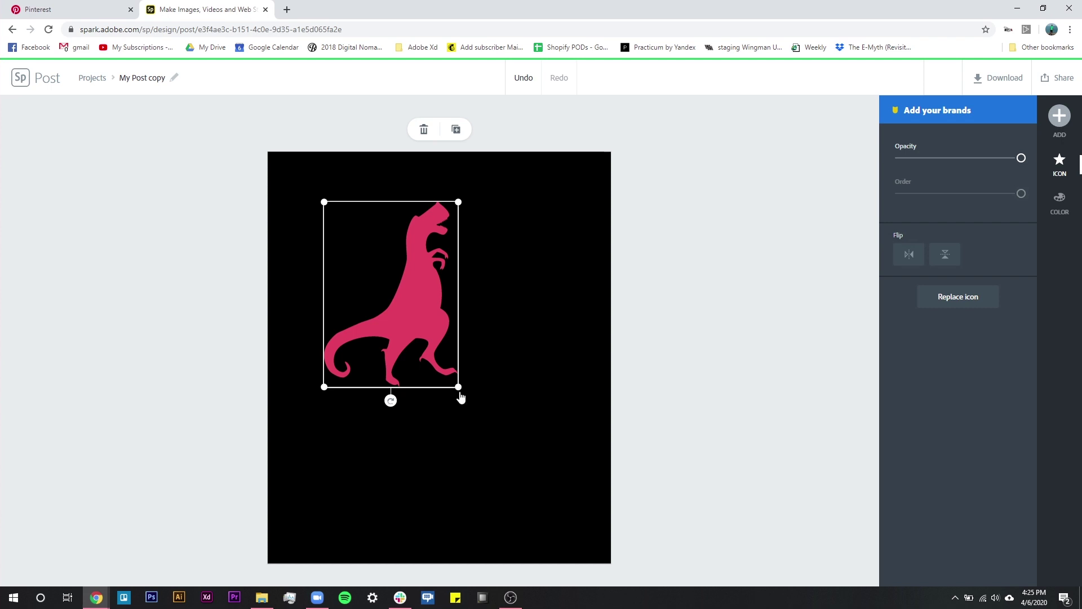
{"action": "left_click_drag", "start_coordinate": [459, 387], "coordinate": [493, 435]}
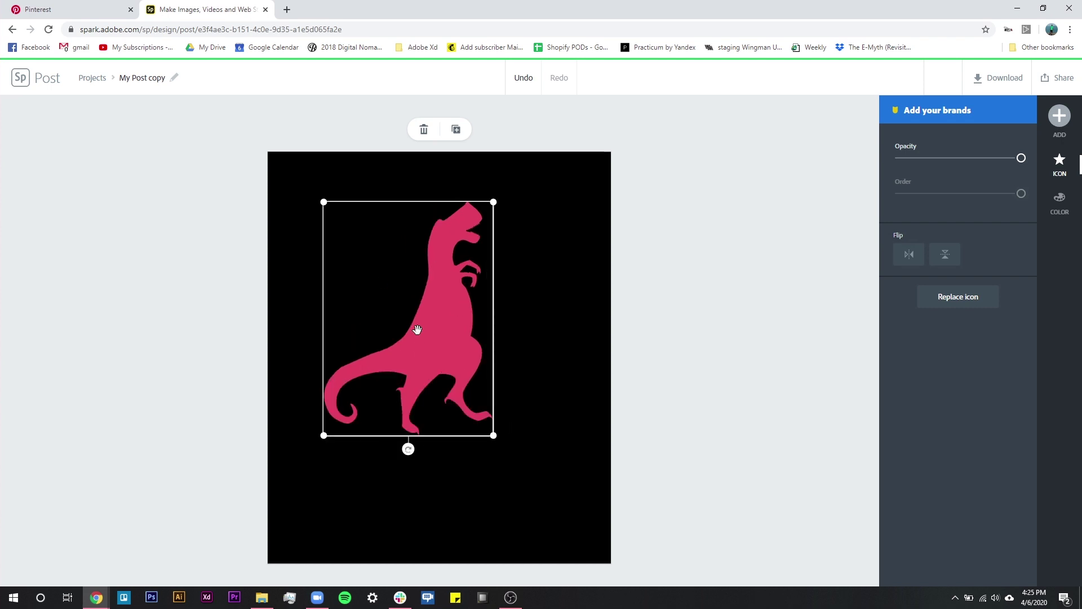
{"action": "left_click_drag", "start_coordinate": [416, 330], "coordinate": [479, 321]}
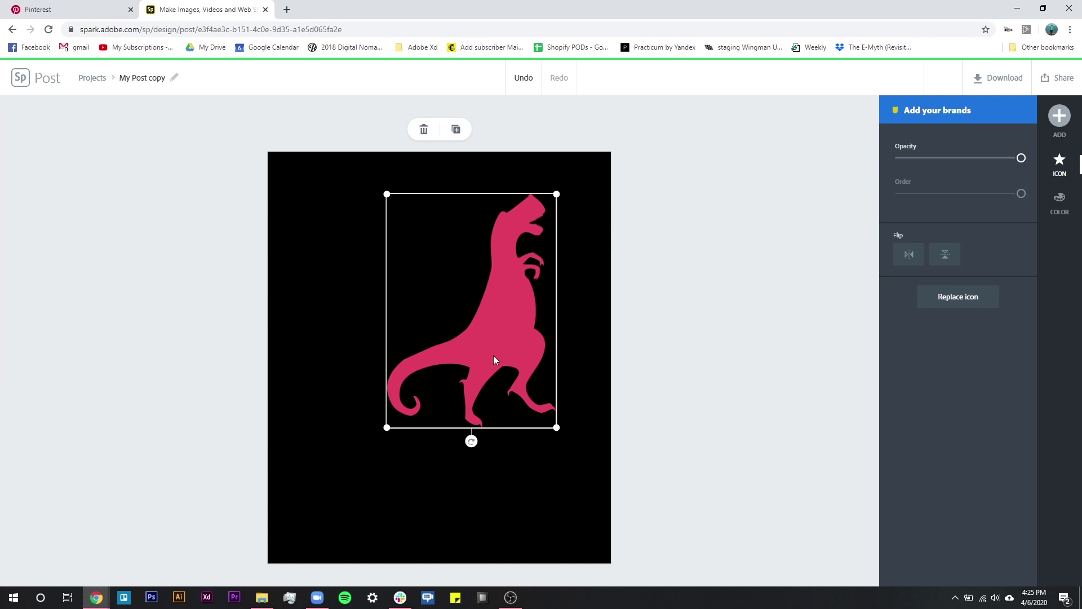
{"action": "left_click_drag", "start_coordinate": [444, 354], "coordinate": [425, 372]}
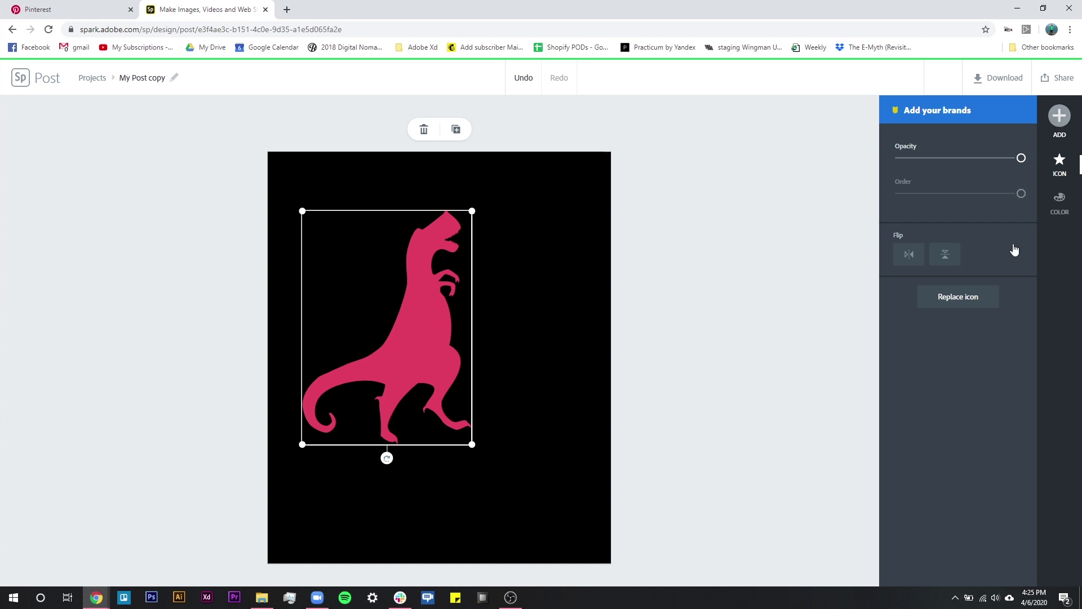
Step: Replace the dinosaur with the big-headed, toothed T. rex icon, shift it toward the canvas centre and flip it to face right
{"action": "left_click", "coordinate": [934, 302]}
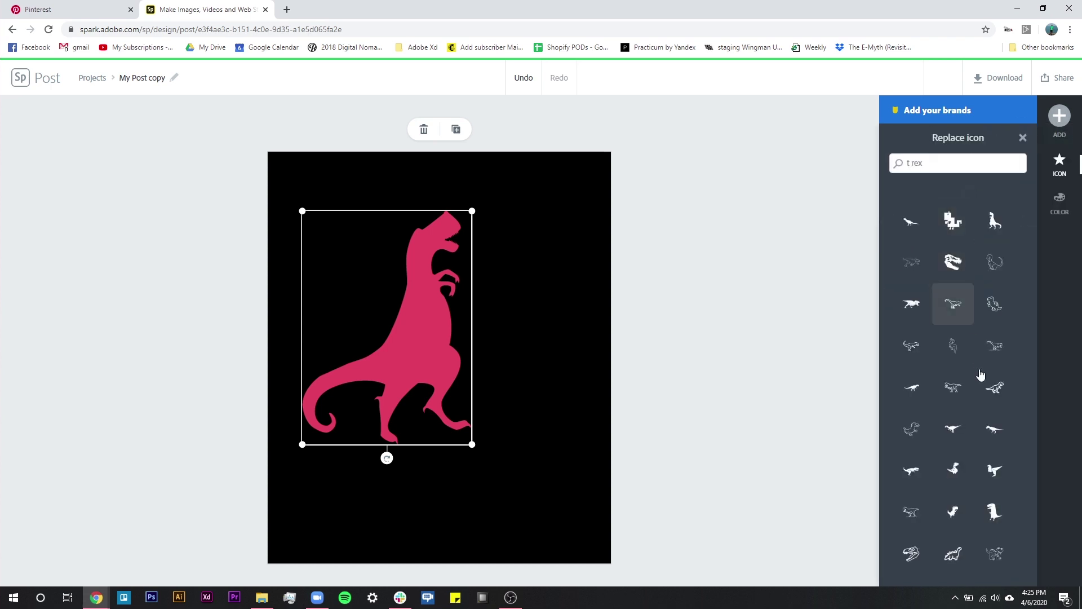
{"action": "left_click", "coordinate": [981, 518]}
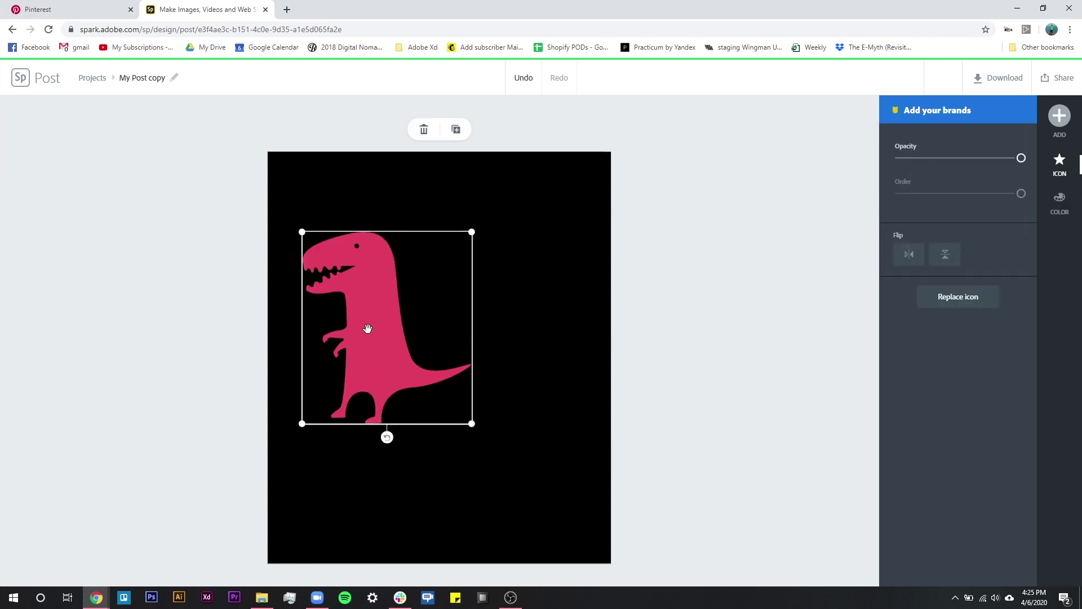
{"action": "left_click_drag", "start_coordinate": [463, 342], "coordinate": [510, 320]}
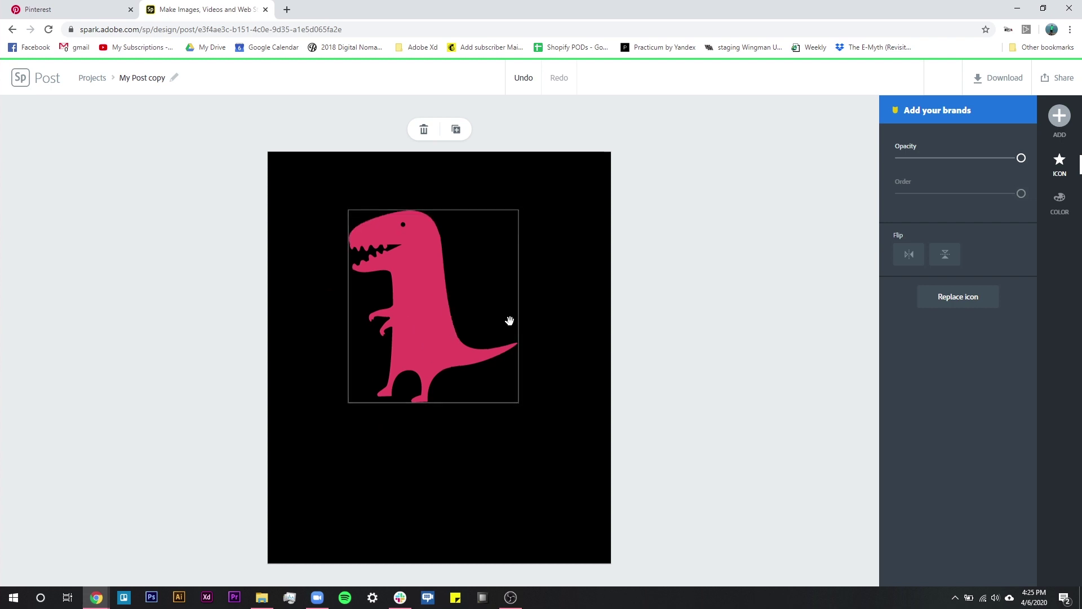
{"action": "left_click", "coordinate": [921, 266]}
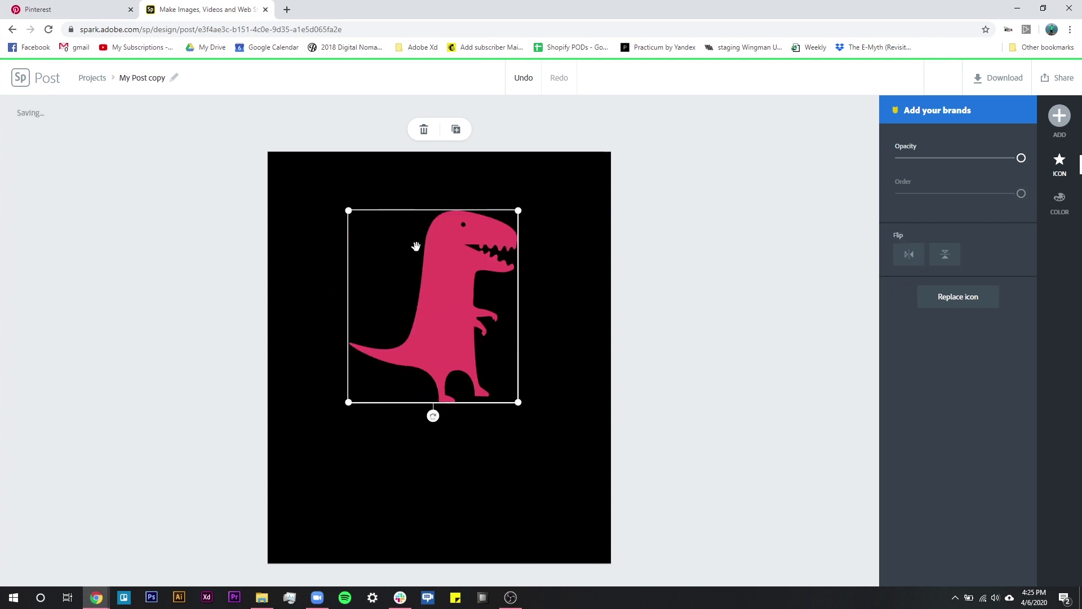
Step: Enlarge the T. rex and position it near the canvas centre, leaving room above its head
{"action": "left_click_drag", "start_coordinate": [557, 435], "coordinate": [591, 470]}
{"action": "left_click_drag", "start_coordinate": [458, 337], "coordinate": [439, 322]}
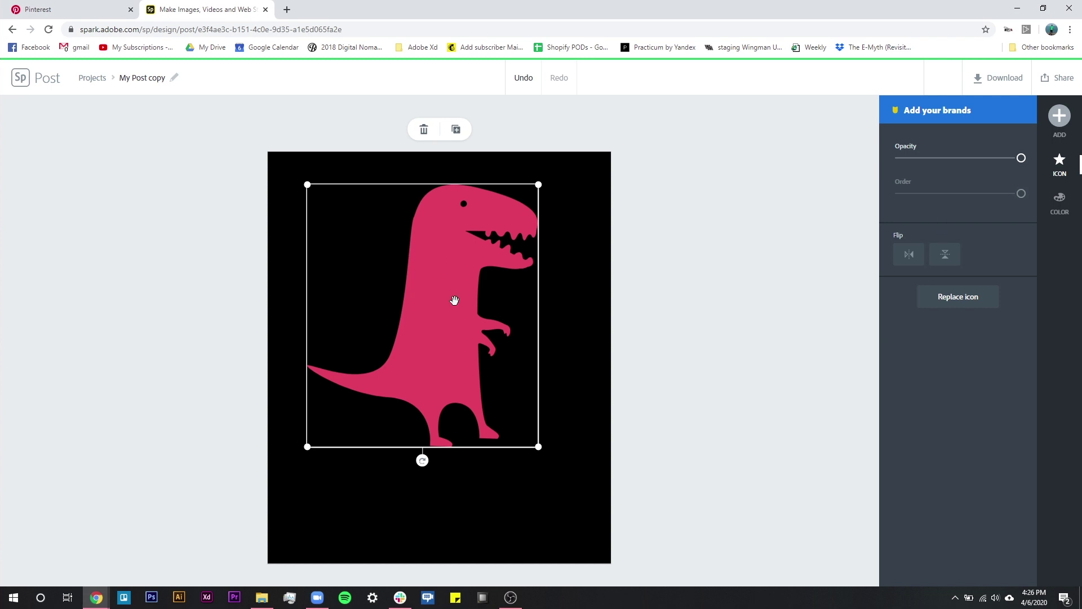
{"action": "left_click_drag", "start_coordinate": [457, 331], "coordinate": [461, 346]}
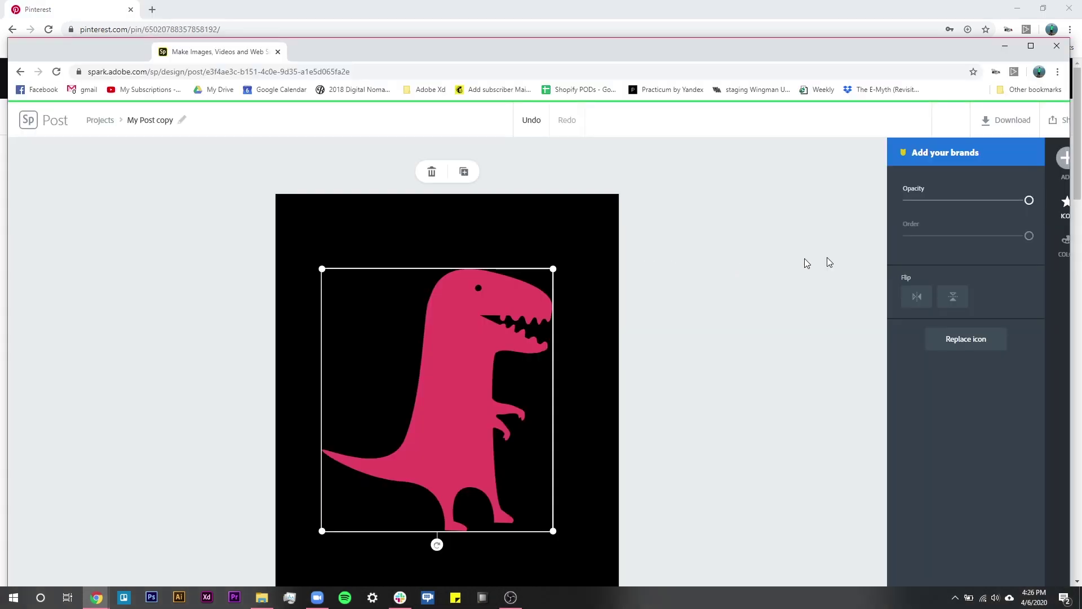
Step: Put the design in its own browser window beside a narrower Pinterest window showing the reference shirt
{"action": "left_click_drag", "start_coordinate": [204, 9], "coordinate": [1081, 237]}
{"action": "left_click_drag", "start_coordinate": [541, 294], "coordinate": [297, 295]}
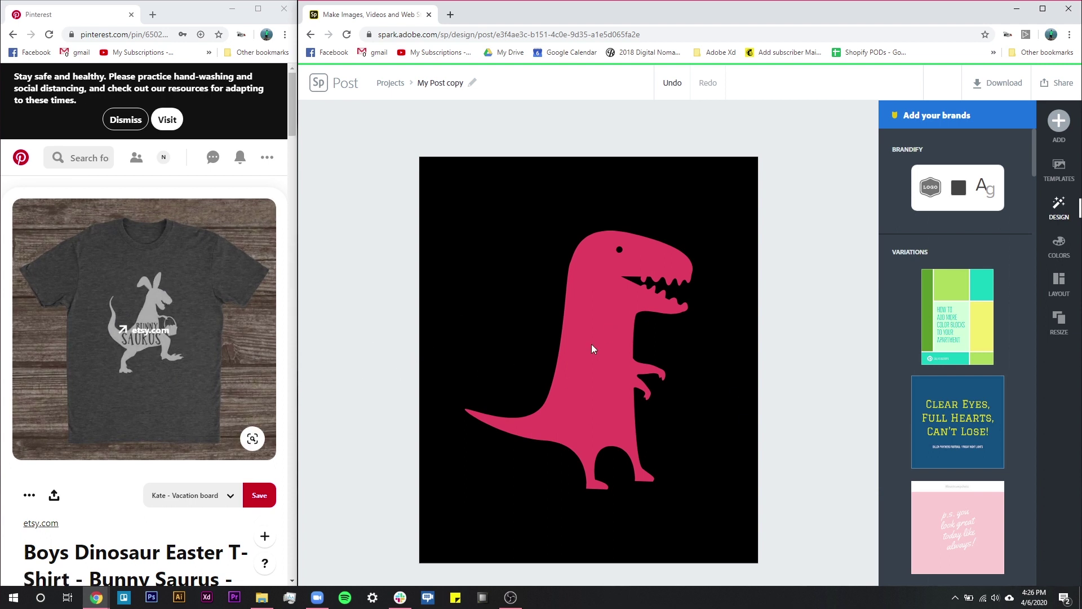
Step: Search the icons for "bunny ears" and add the solid pair of ears with one folded ear
{"action": "left_click", "coordinate": [1059, 120]}
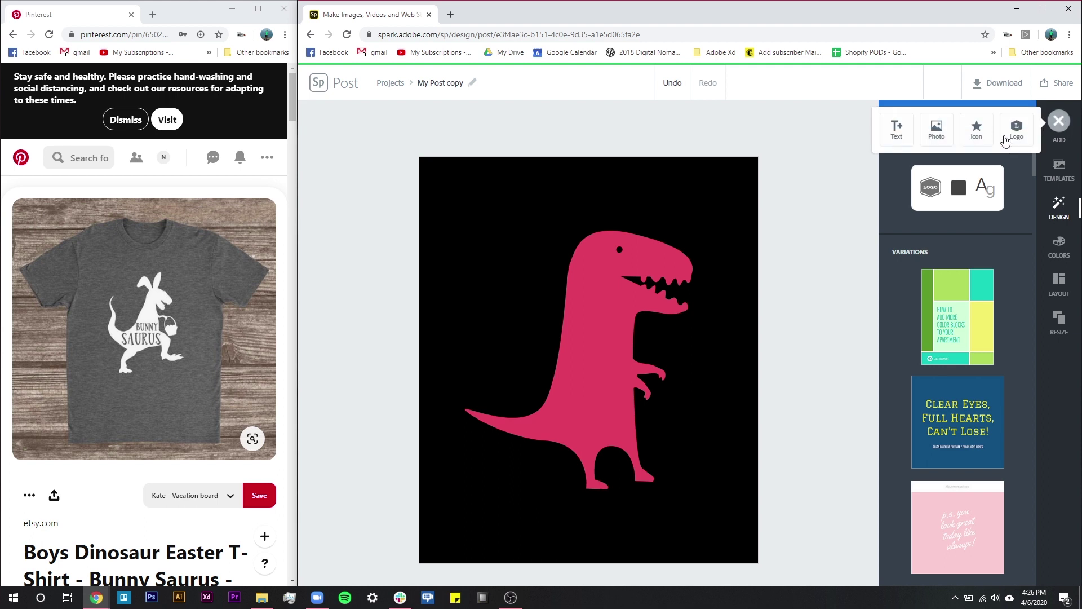
{"action": "left_click", "coordinate": [981, 129]}
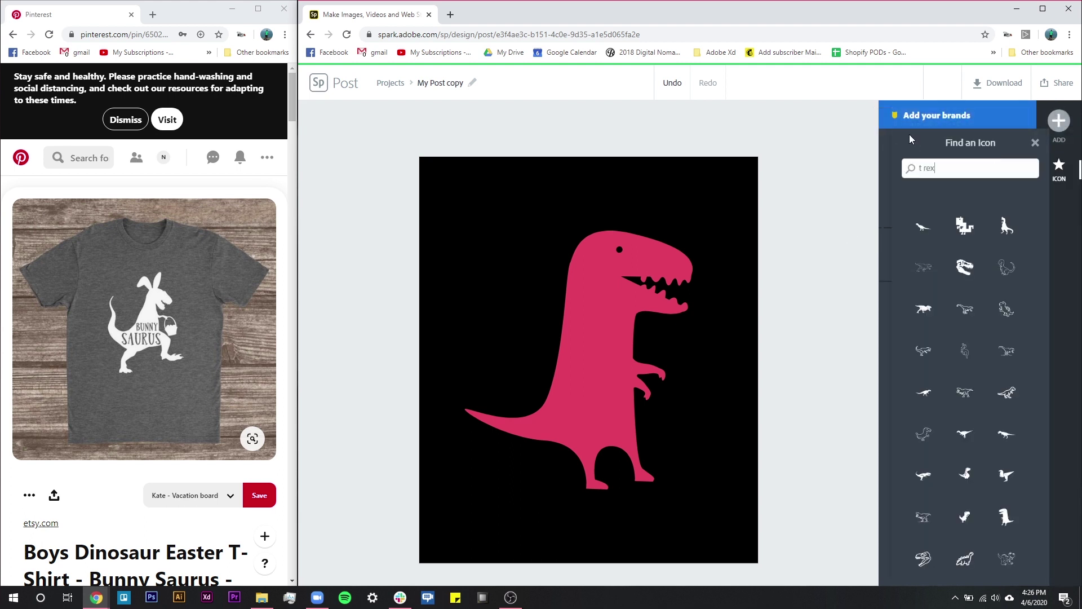
{"action": "left_click_drag", "start_coordinate": [951, 169], "coordinate": [867, 166]}
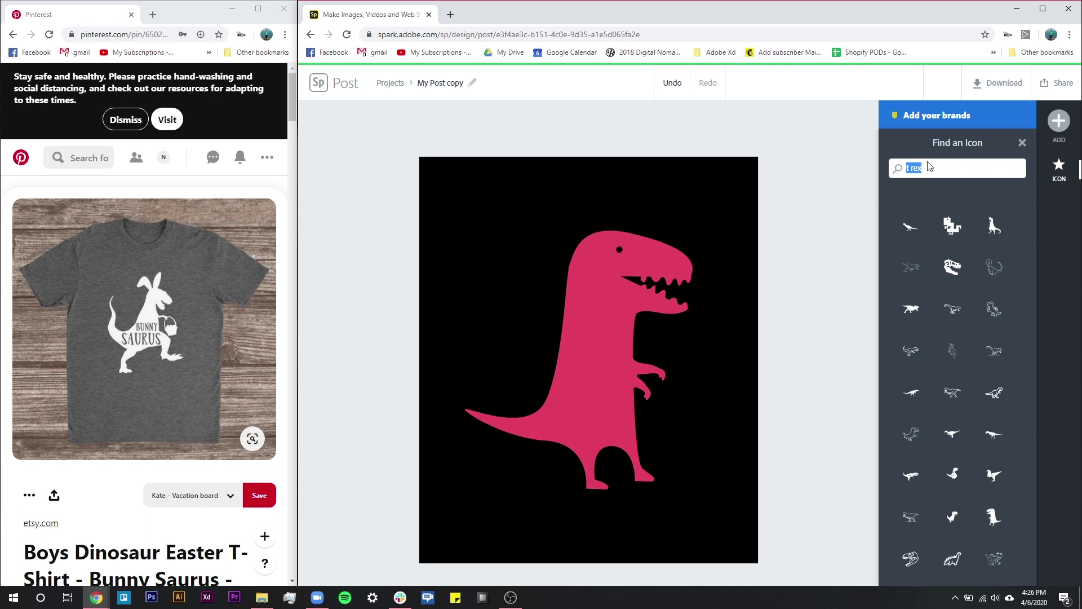
{"action": "type", "text": "bunny ears"}
{"action": "key", "text": "Return"}
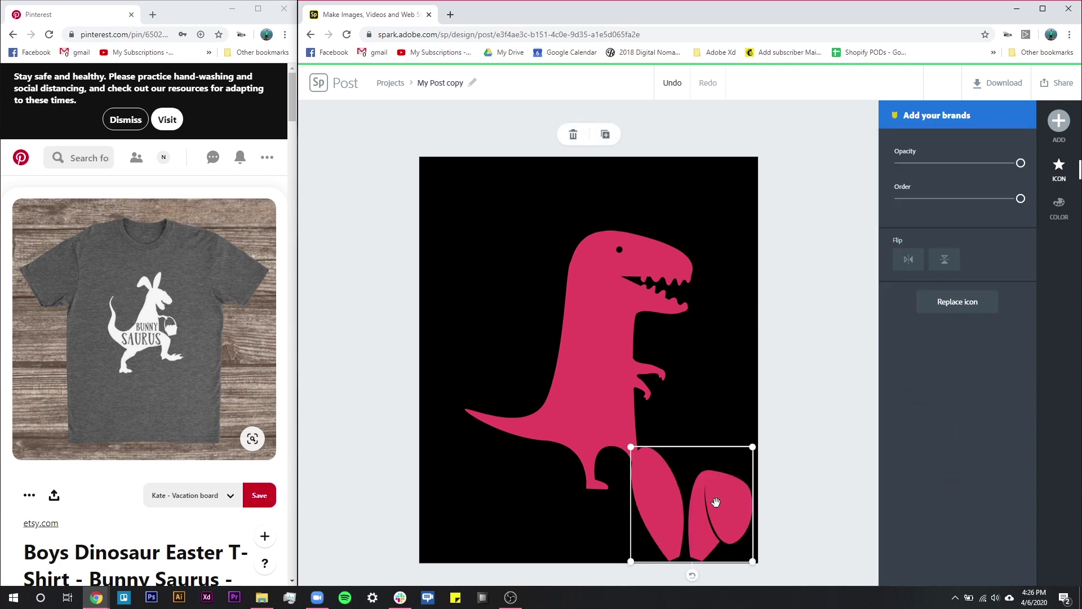
Step: Tilt the bunny ears backward about 45 degrees, shrink them slightly and seat them on the T. rex's head
{"action": "left_click_drag", "start_coordinate": [597, 227], "coordinate": [569, 217]}
{"action": "left_click_drag", "start_coordinate": [561, 290], "coordinate": [640, 291]}
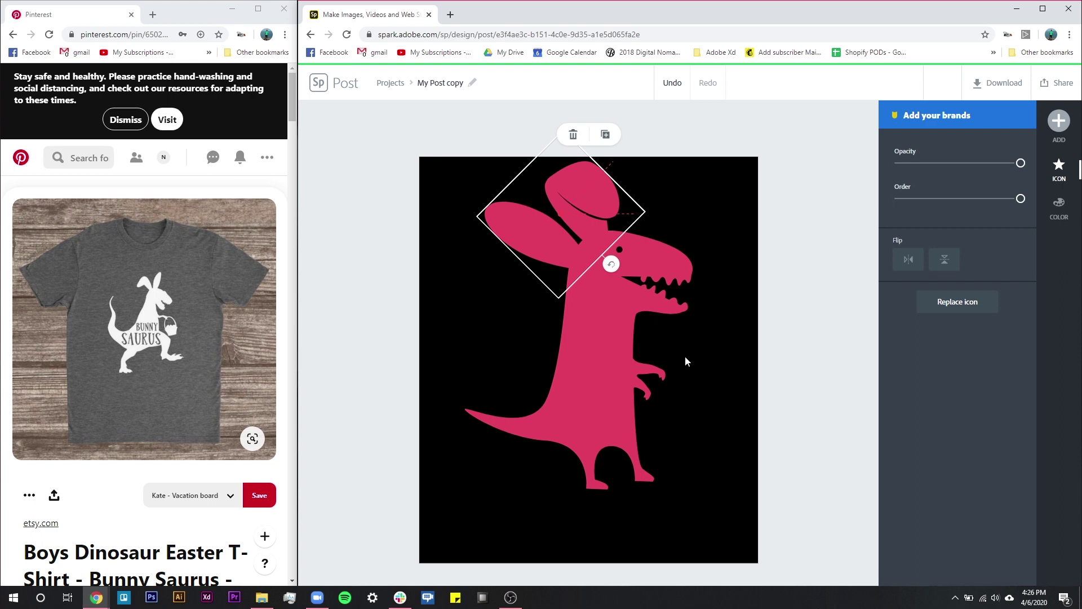
{"action": "left_click_drag", "start_coordinate": [634, 220], "coordinate": [583, 224]}
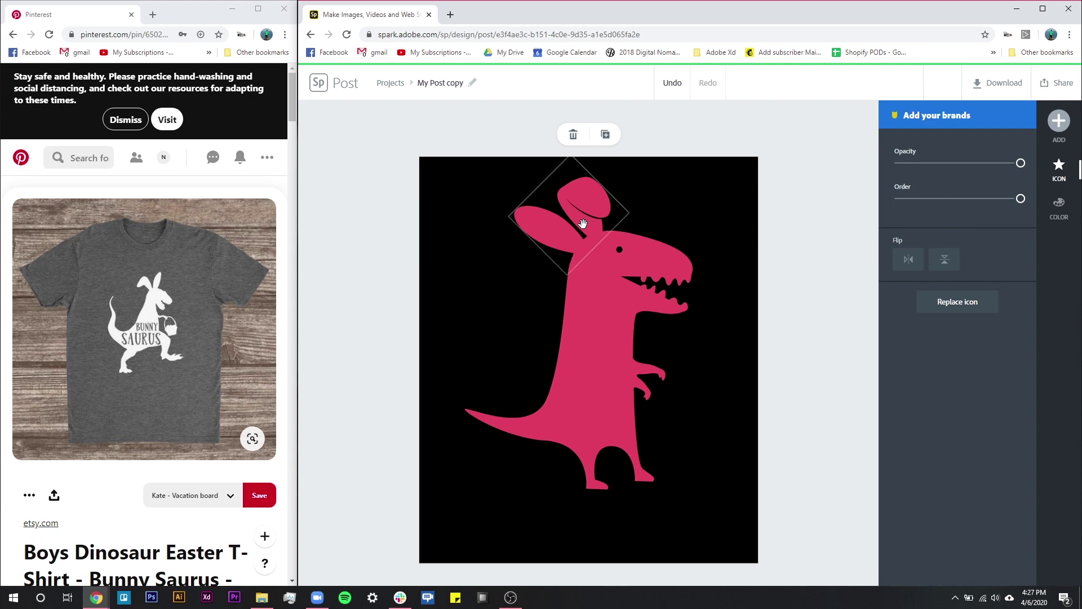
{"action": "left_click", "coordinate": [719, 398]}
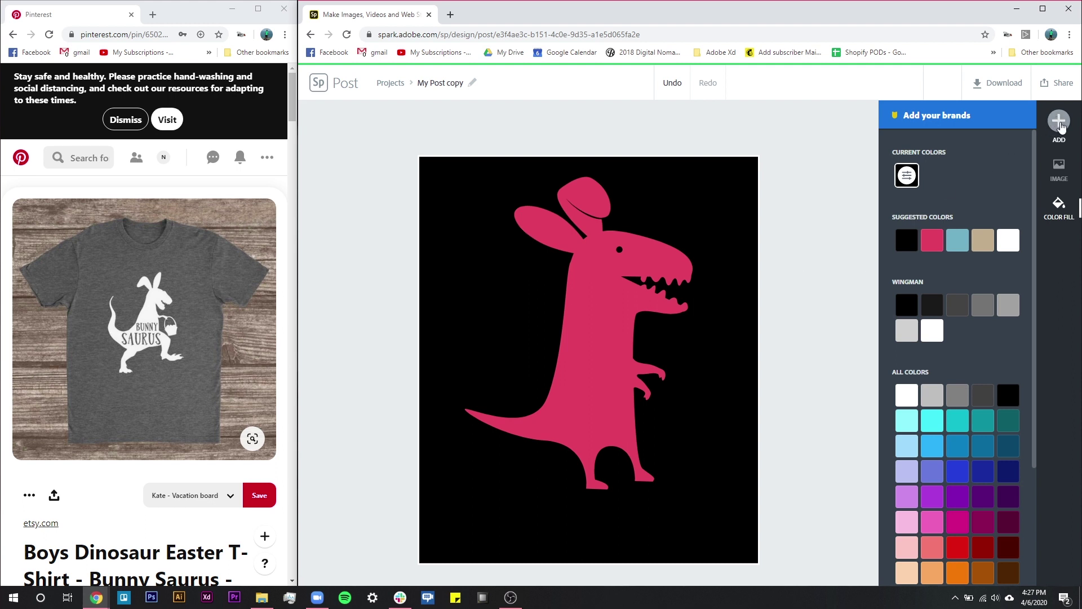
Step: Search the icons for "easter basket", add the bow-topped basket of eggs and place it by the T. rex's arms
{"action": "left_click", "coordinate": [1056, 131]}
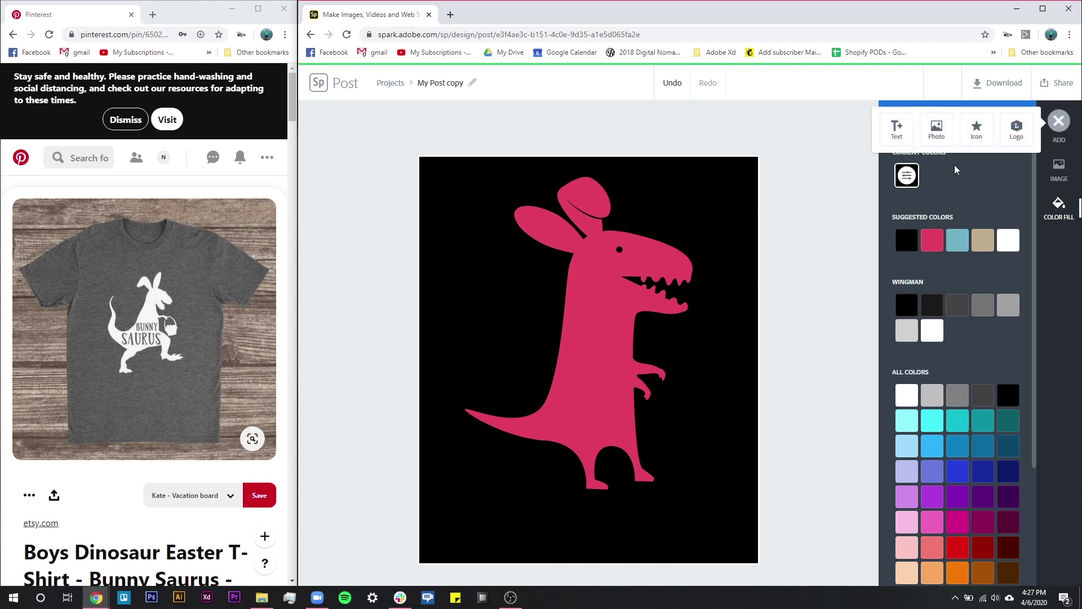
{"action": "left_click", "coordinate": [978, 131]}
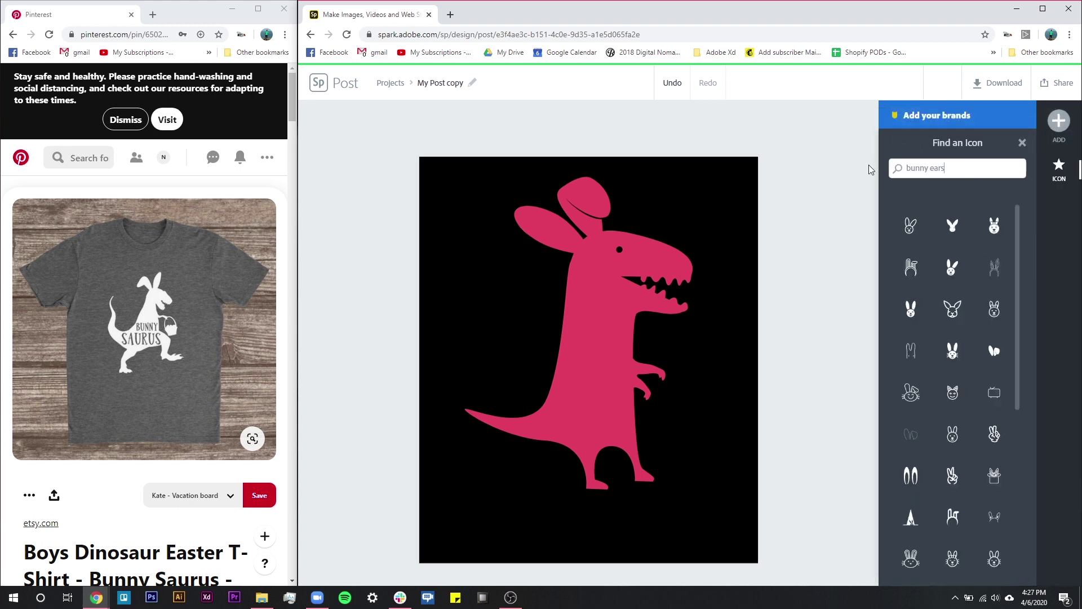
{"action": "triple_click", "coordinate": [919, 165]}
{"action": "type", "text": "easter basket"}
{"action": "key", "text": "Return"}
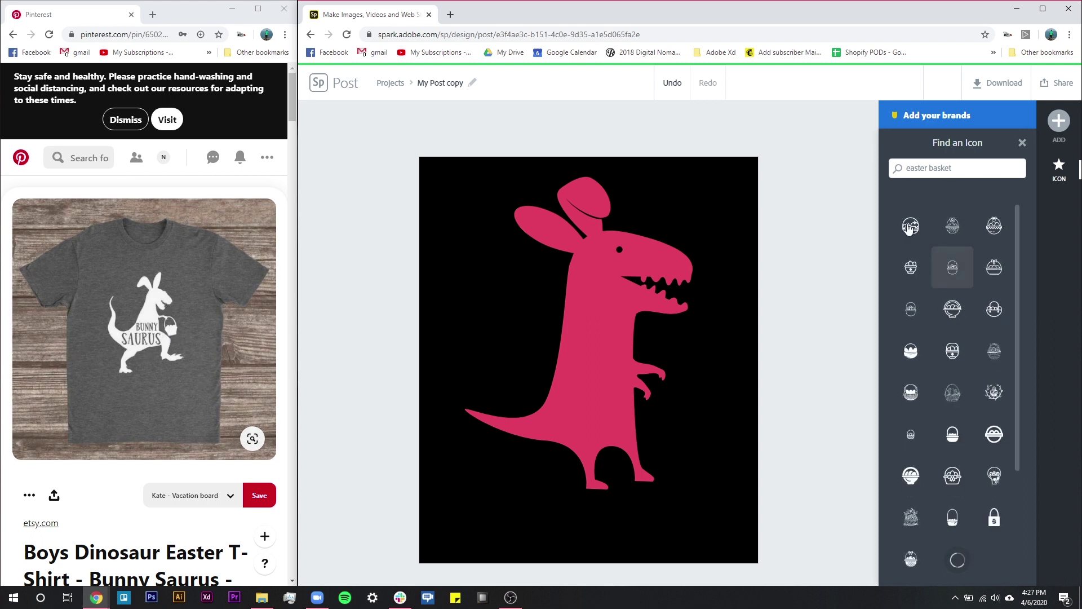
{"action": "left_click", "coordinate": [992, 234]}
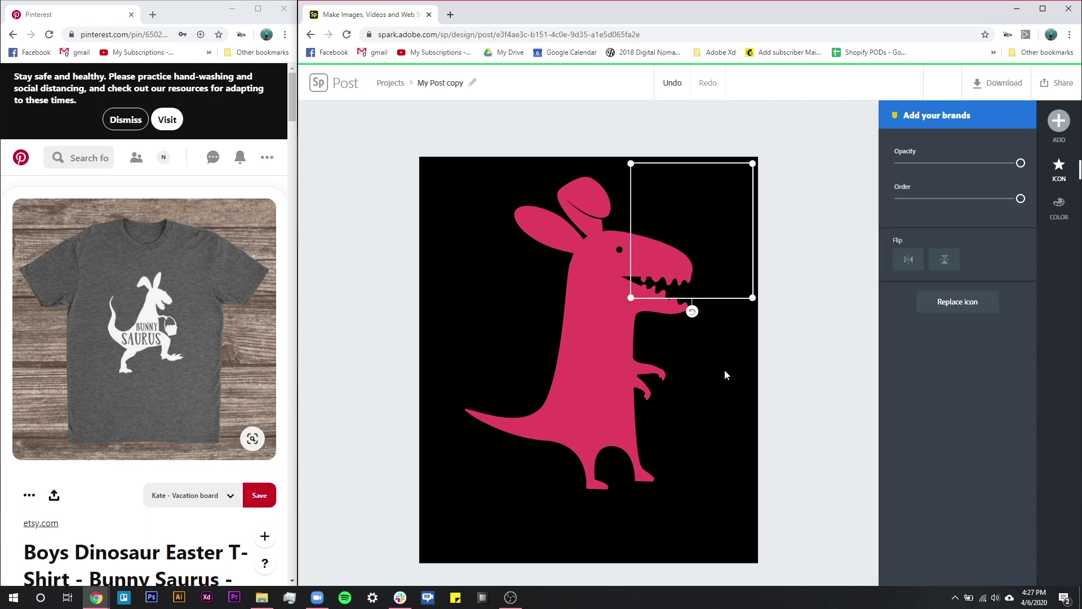
{"action": "left_click_drag", "start_coordinate": [702, 290], "coordinate": [704, 427]}
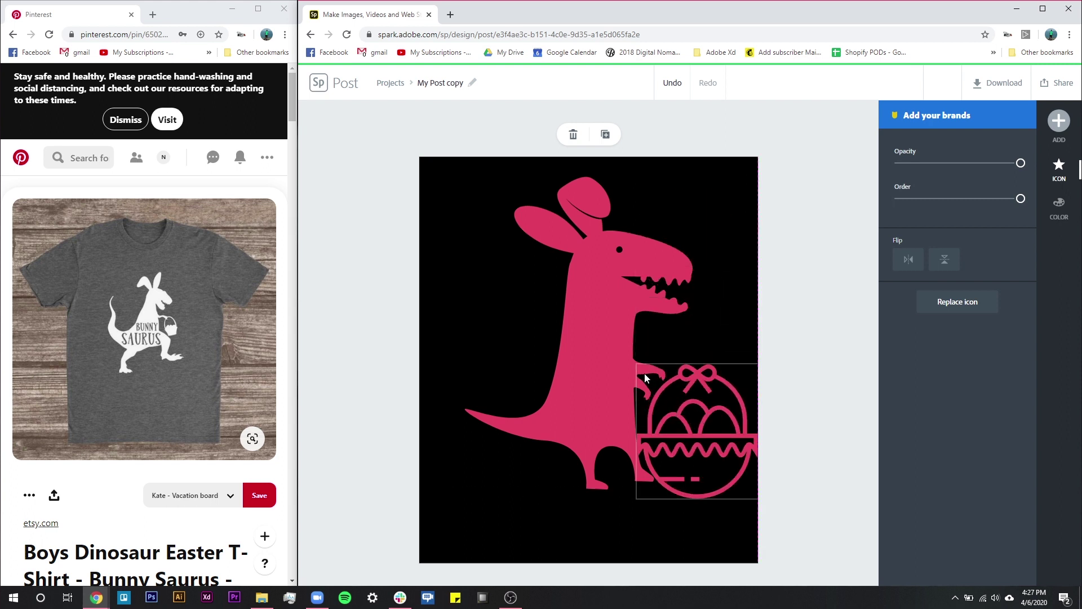
Step: Nudge the basket up slightly, then scale the T. rex and bunny ears down together to make room beside it
{"action": "left_click_drag", "start_coordinate": [733, 424], "coordinate": [658, 388]}
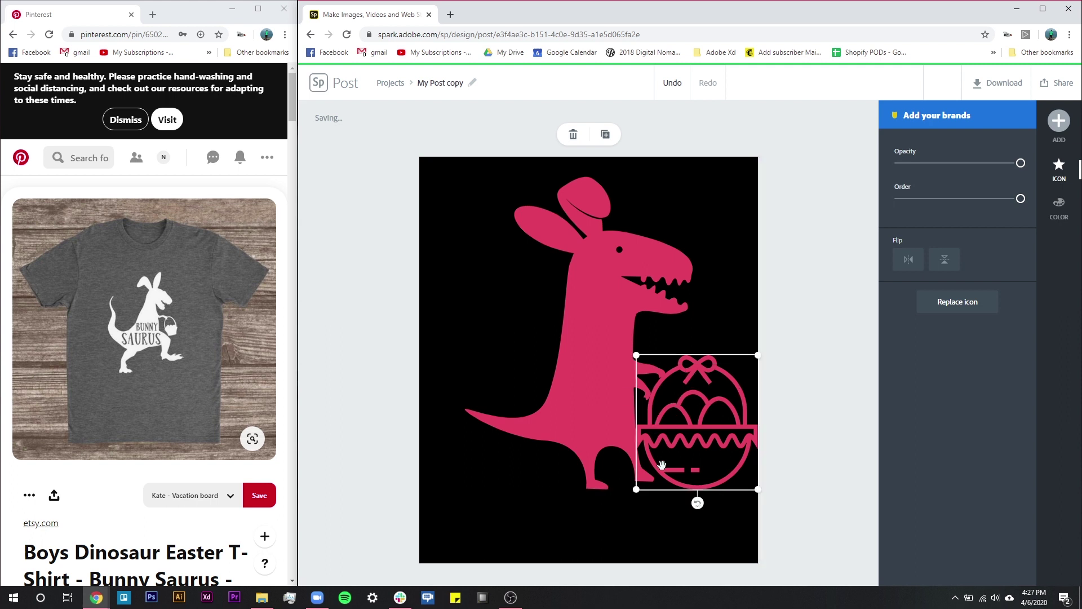
{"action": "left_click", "coordinate": [543, 228]}
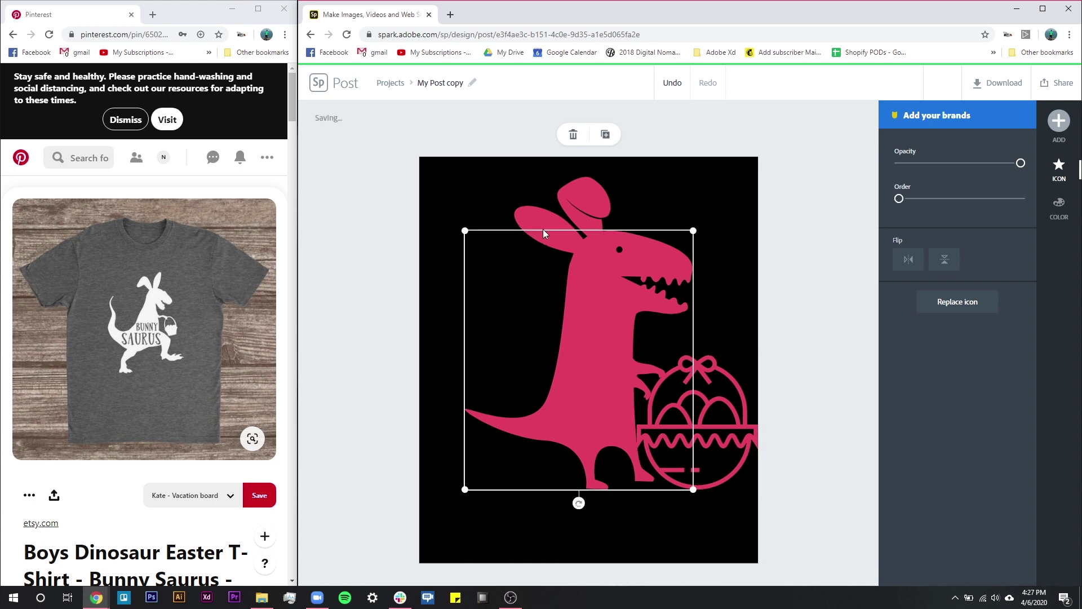
{"action": "left_click", "coordinate": [543, 228], "text": "shift"}
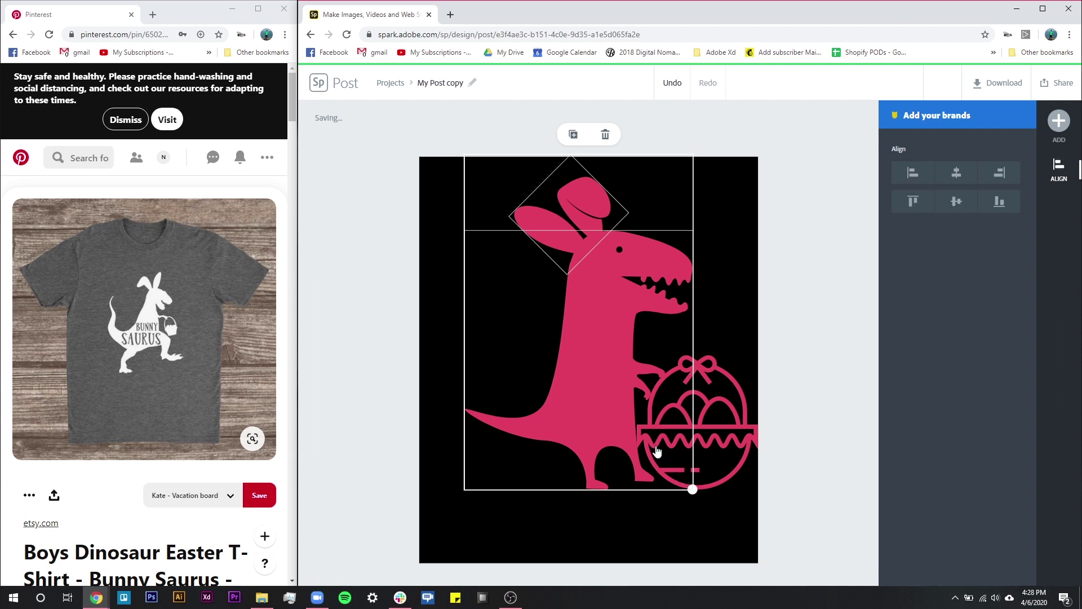
{"action": "left_click_drag", "start_coordinate": [657, 451], "coordinate": [656, 447]}
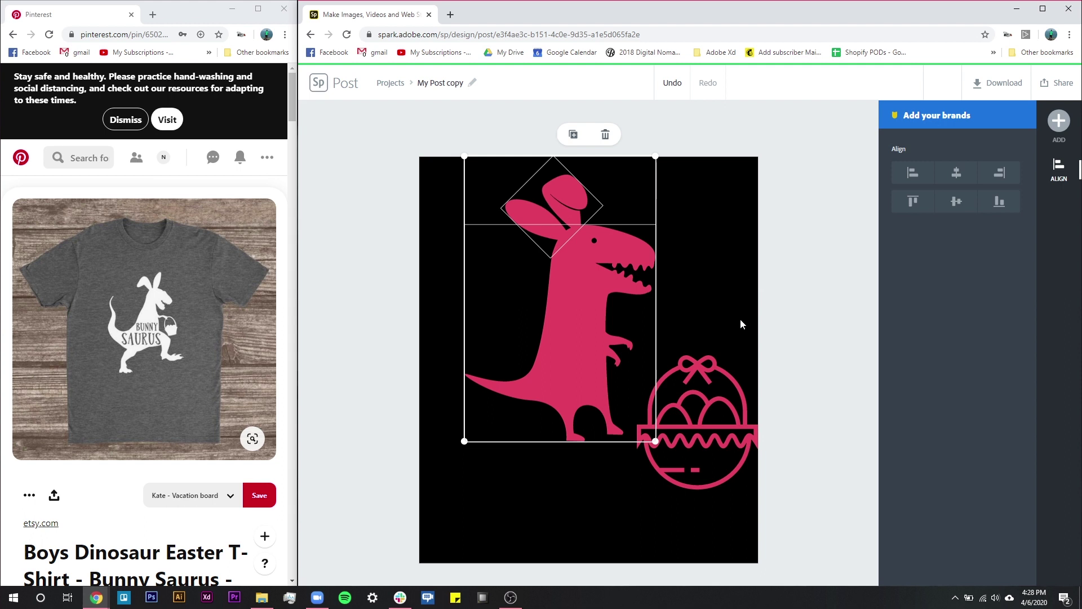
Step: Replace the bow-topped basket with the solid rounded Easter basket icon that has a plain arched handle and a rim band
{"action": "left_click", "coordinate": [727, 400]}
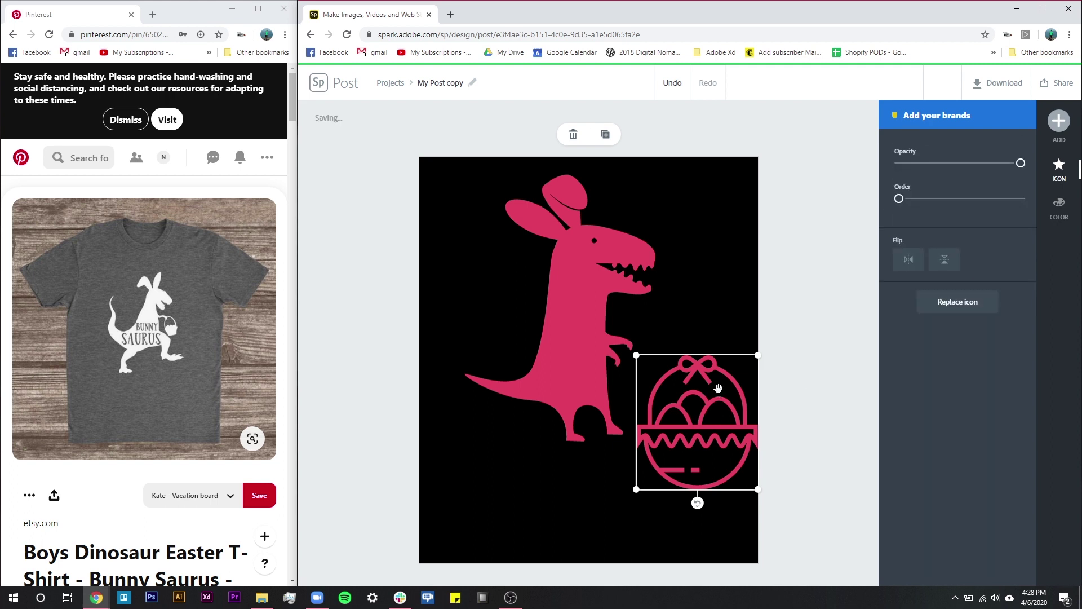
{"action": "left_click", "coordinate": [957, 301]}
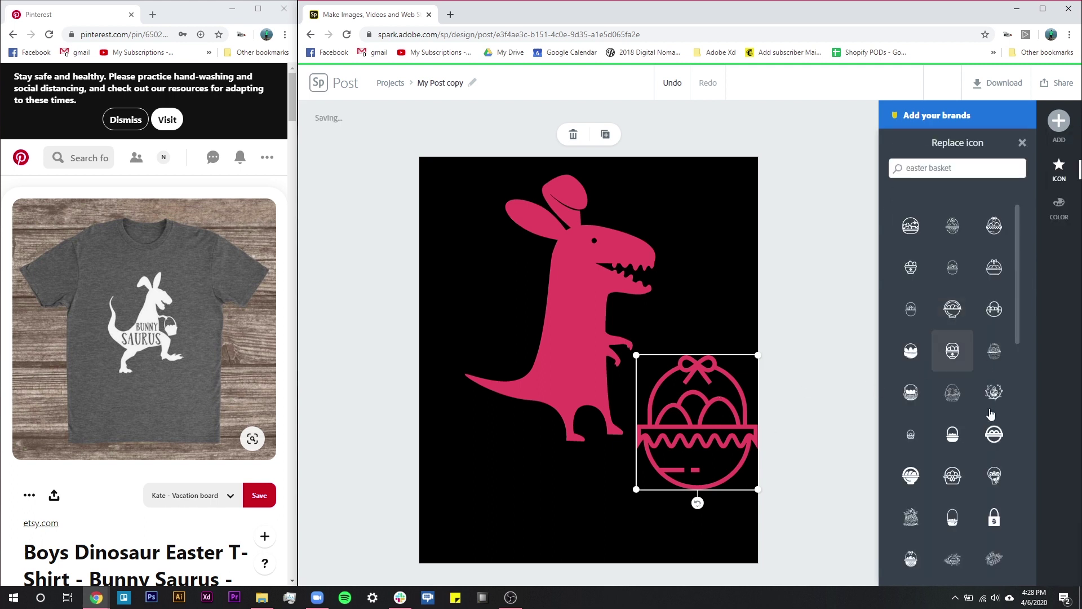
{"action": "left_click", "coordinate": [954, 449]}
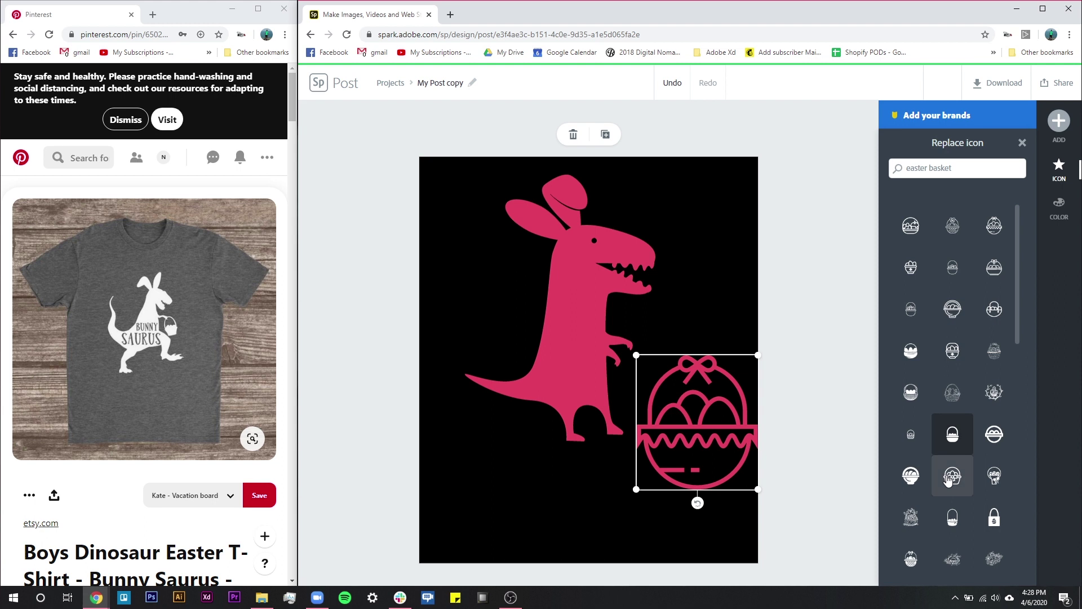
{"action": "left_click", "coordinate": [959, 435]}
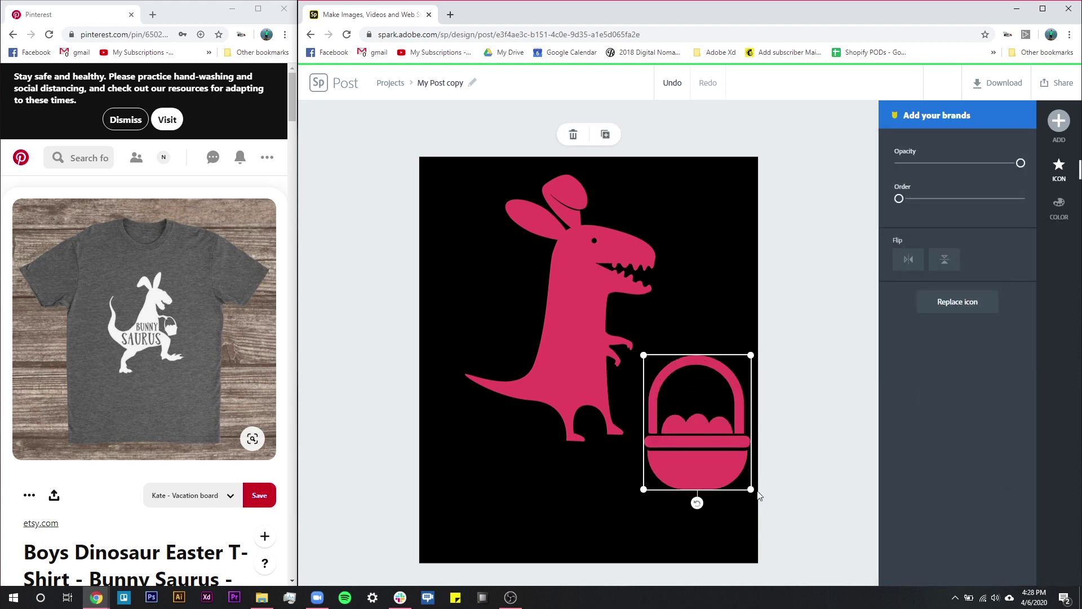
Step: Shrink the basket, tilt it about 30 degrees counterclockwise and hang its handle on the T. rex's arm
{"action": "left_click_drag", "start_coordinate": [756, 495], "coordinate": [712, 441]}
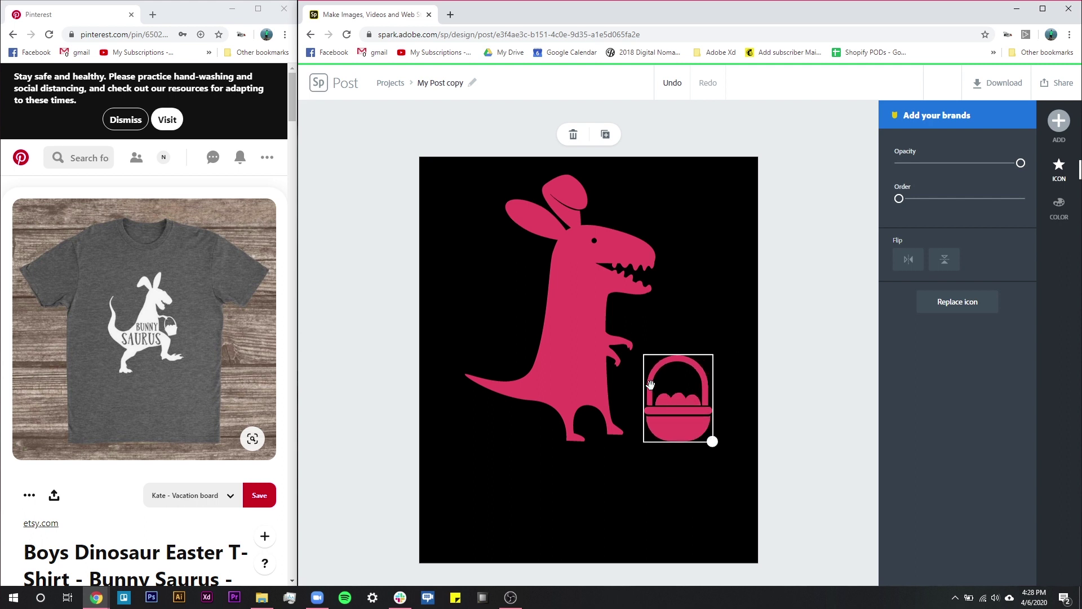
{"action": "left_click_drag", "start_coordinate": [698, 435], "coordinate": [646, 403]}
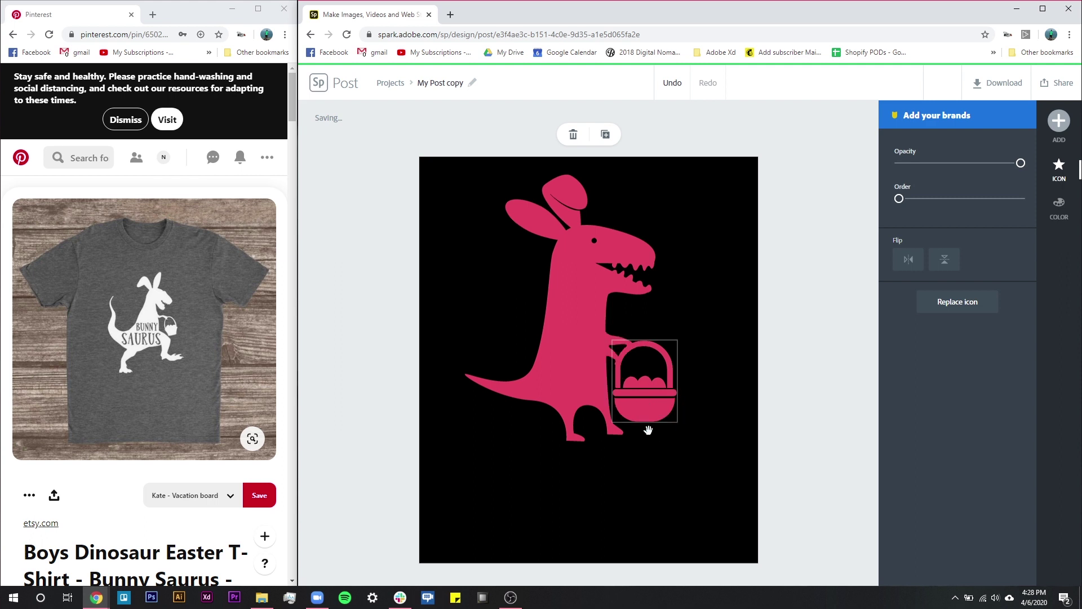
{"action": "left_click_drag", "start_coordinate": [642, 439], "coordinate": [676, 441]}
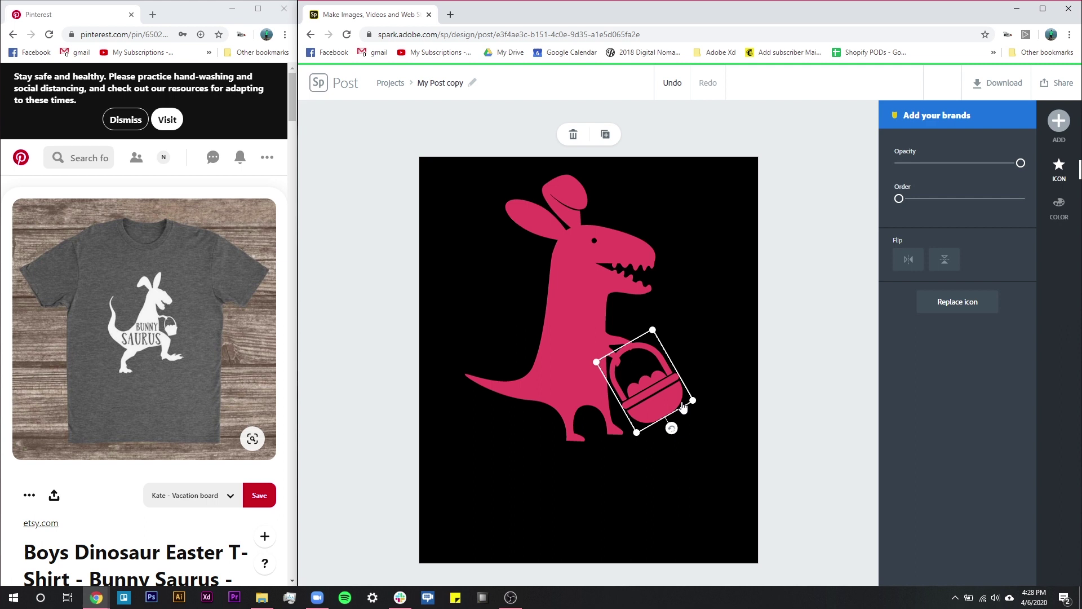
{"action": "left_click_drag", "start_coordinate": [684, 407], "coordinate": [683, 406]}
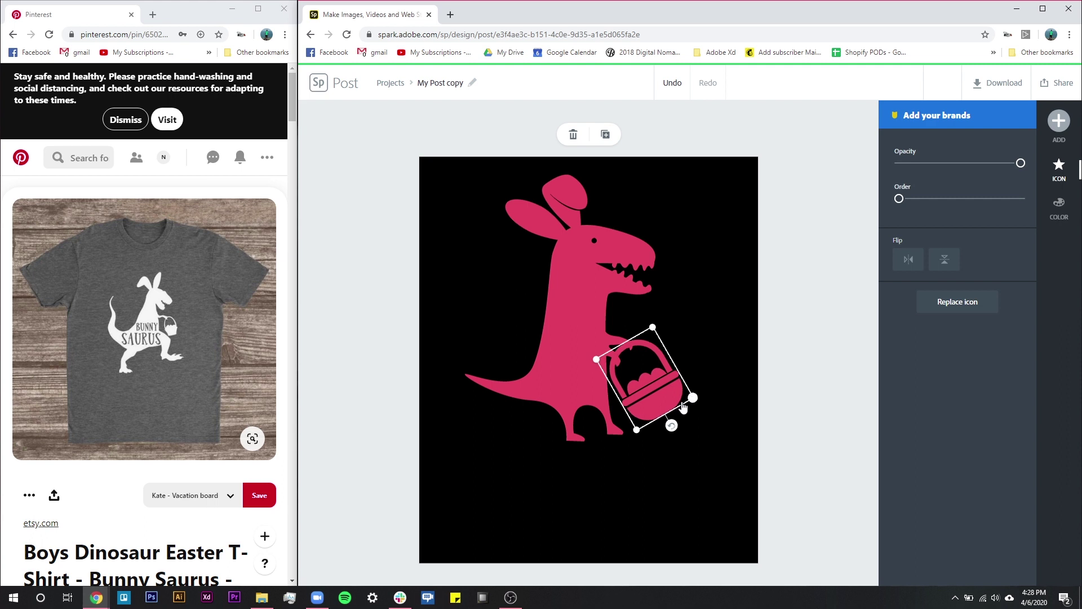
{"action": "left_click", "coordinate": [681, 513]}
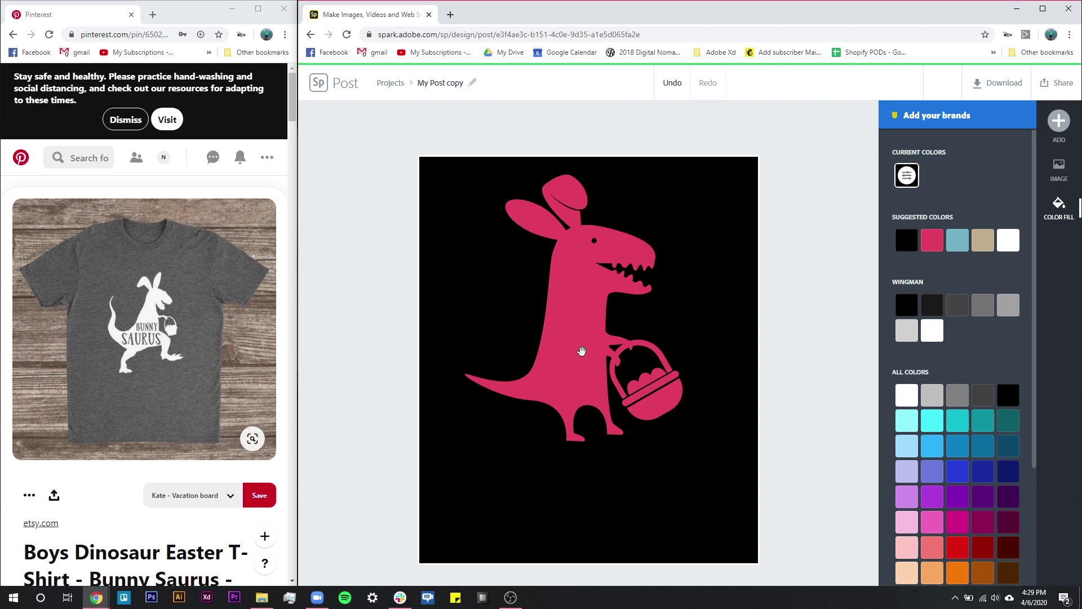
Step: Move the T. rex, ears and basket together toward the left edge of the canvas
{"action": "left_click", "coordinate": [575, 193]}
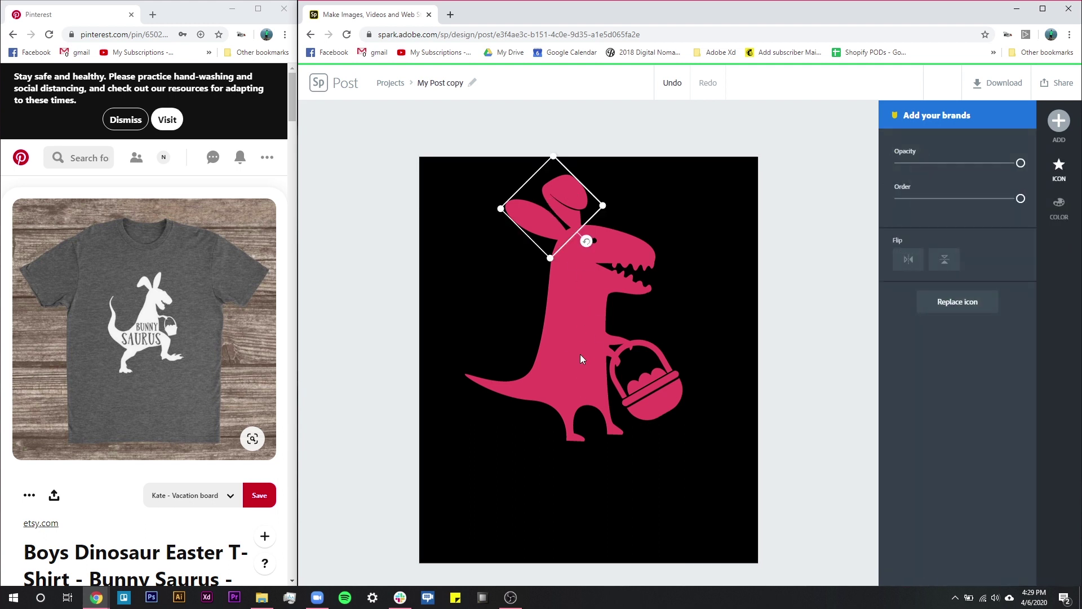
{"action": "left_click", "coordinate": [659, 394], "text": "shift"}
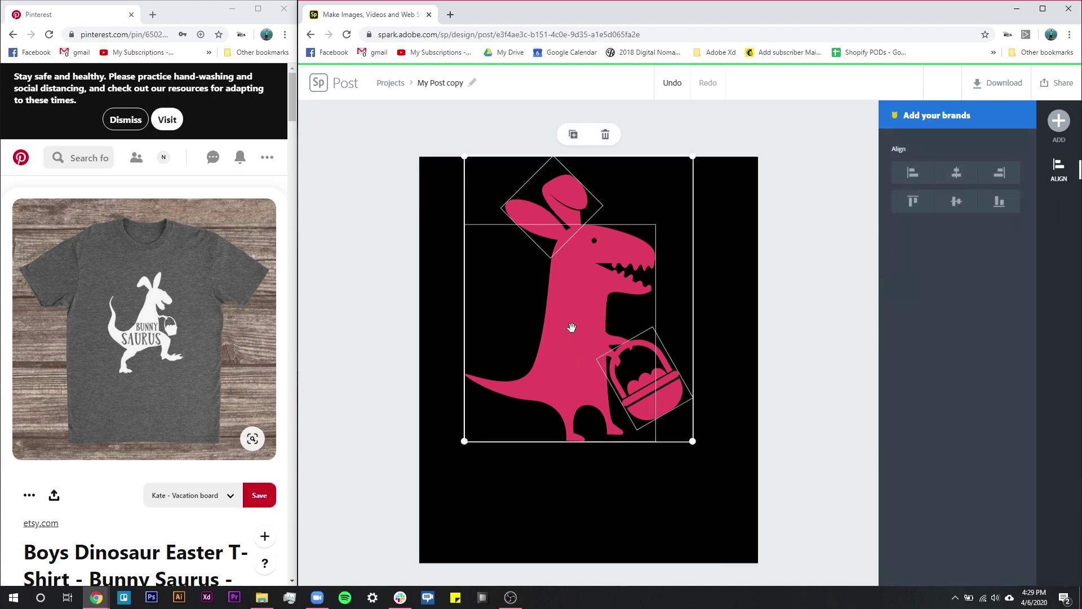
{"action": "mouse_move", "coordinate": [545, 327]}
{"action": "left_mouse_down"}
{"action": "mouse_move", "coordinate": [526, 325]}
{"action": "mouse_move", "coordinate": [548, 327]}
{"action": "left_mouse_up"}
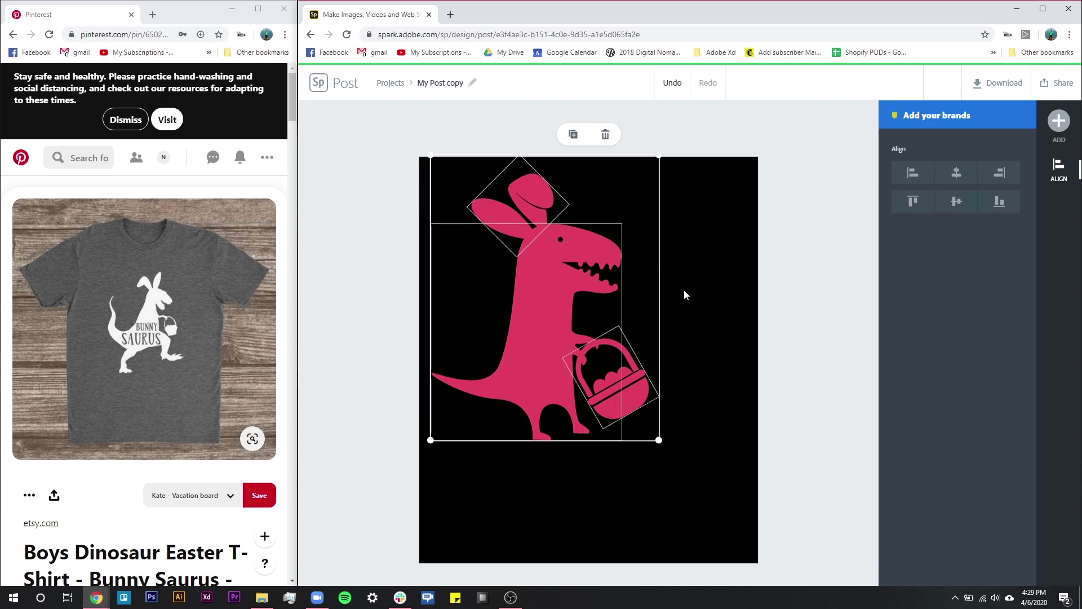
{"action": "left_click", "coordinate": [688, 335]}
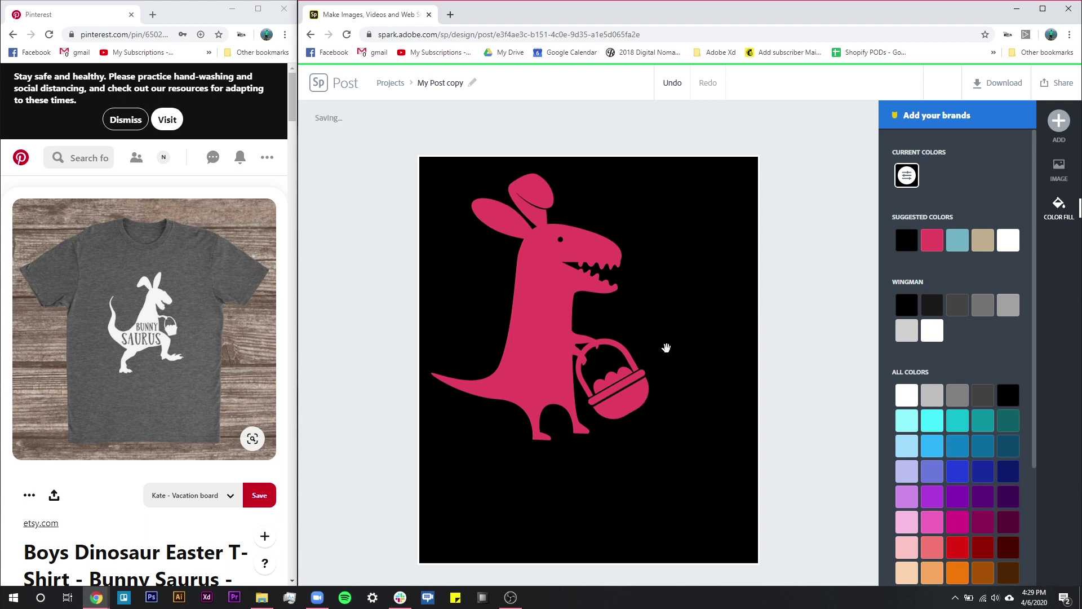
Step: Enlarge the basket slightly and replace it with the solid basket icon showing three separate eggs under the handle
{"action": "left_click", "coordinate": [611, 387]}
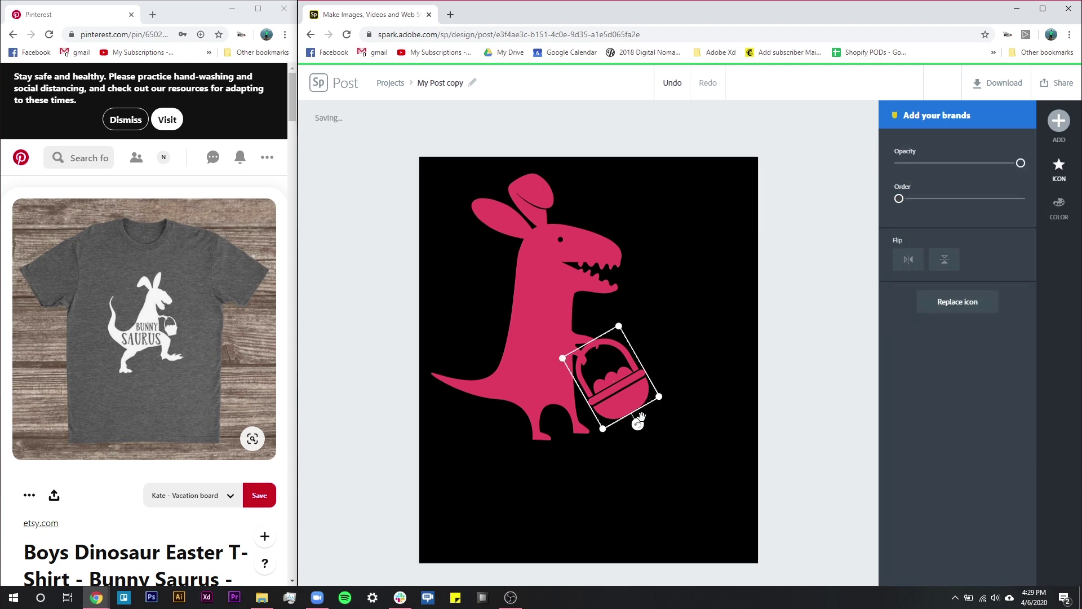
{"action": "mouse_move", "coordinate": [659, 396]}
{"action": "left_mouse_down"}
{"action": "mouse_move", "coordinate": [684, 418]}
{"action": "mouse_move", "coordinate": [671, 413]}
{"action": "left_mouse_up"}
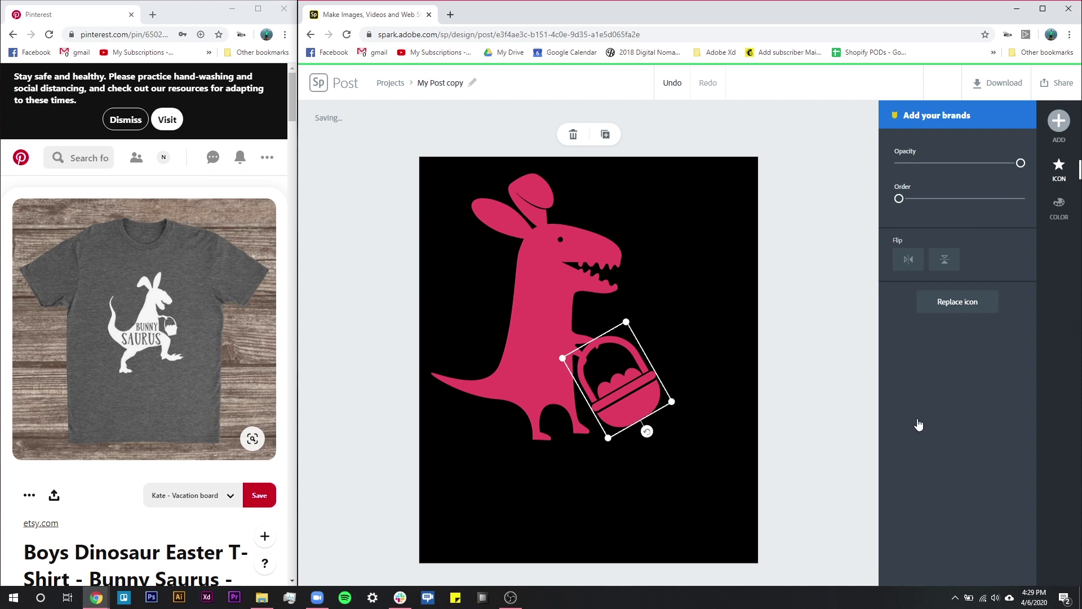
{"action": "double_click", "coordinate": [654, 389]}
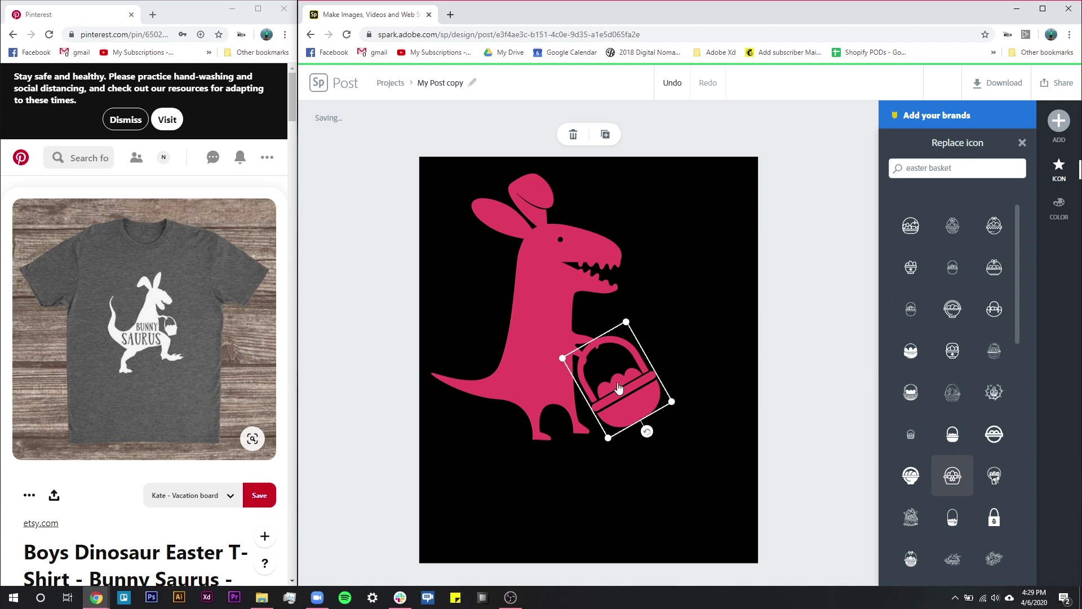
{"action": "scroll", "coordinate": [1013, 430], "scroll_direction": "down", "scroll_amount": 3}
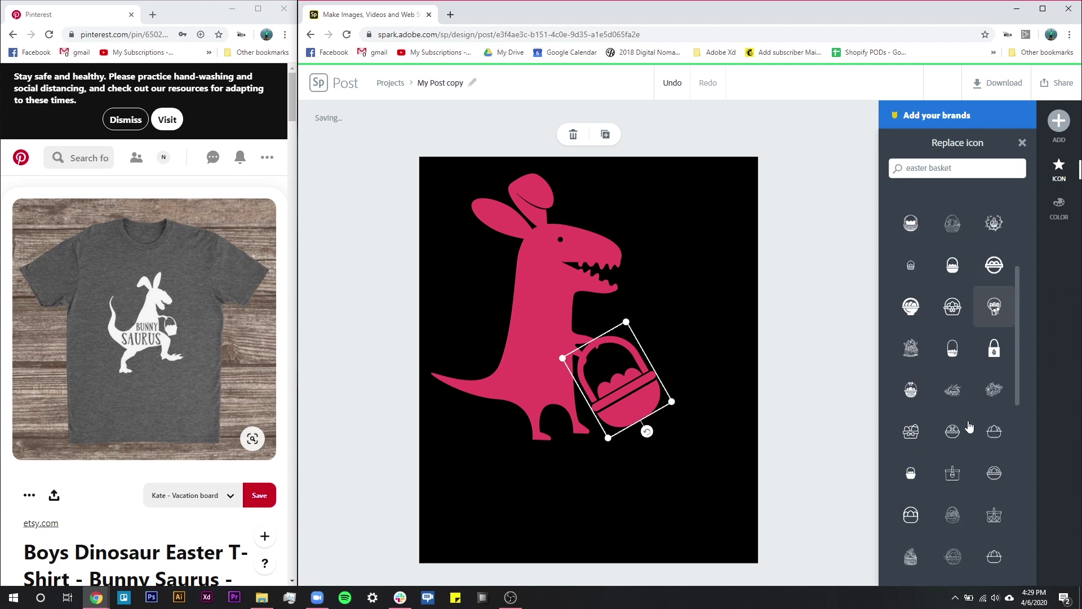
{"action": "left_click", "coordinate": [910, 475]}
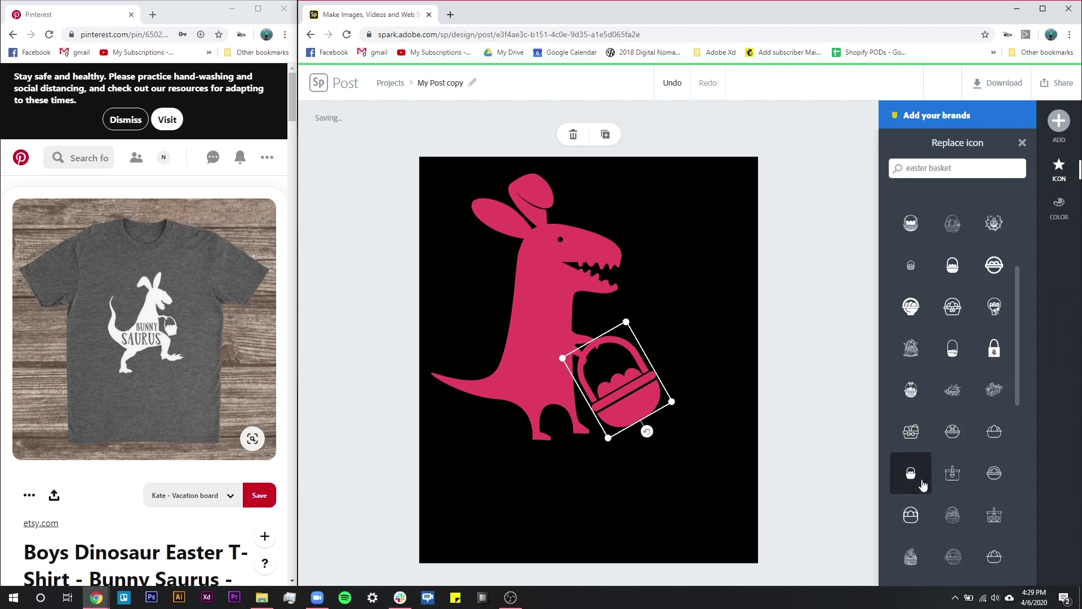
{"action": "left_click", "coordinate": [614, 401]}
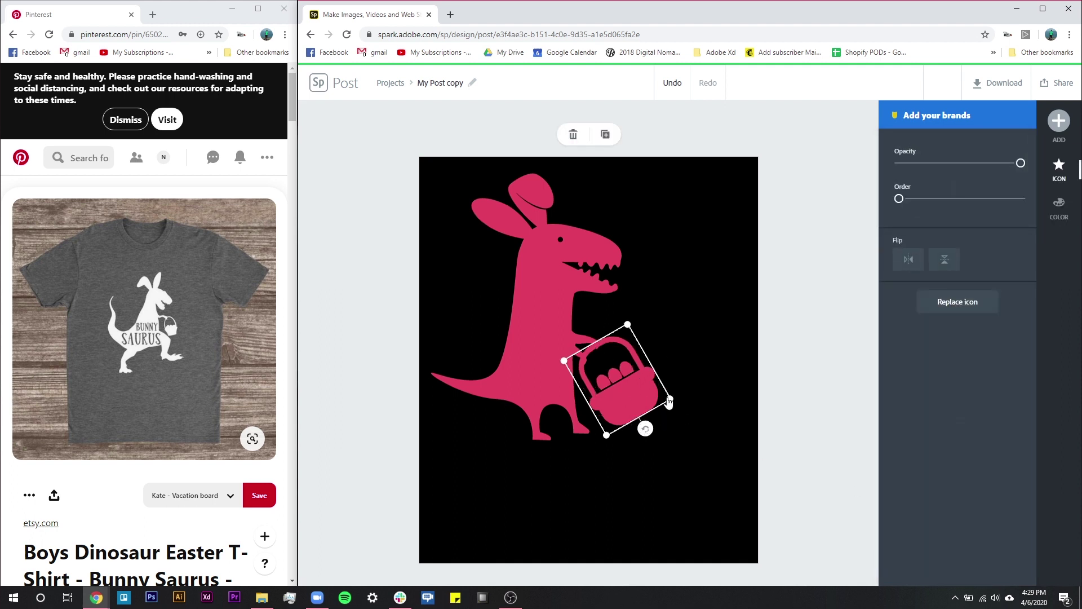
Step: Enlarge the three-egg basket a little and reposition its handle over the T. rex's hand
{"action": "left_click_drag", "start_coordinate": [670, 405], "coordinate": [690, 414]}
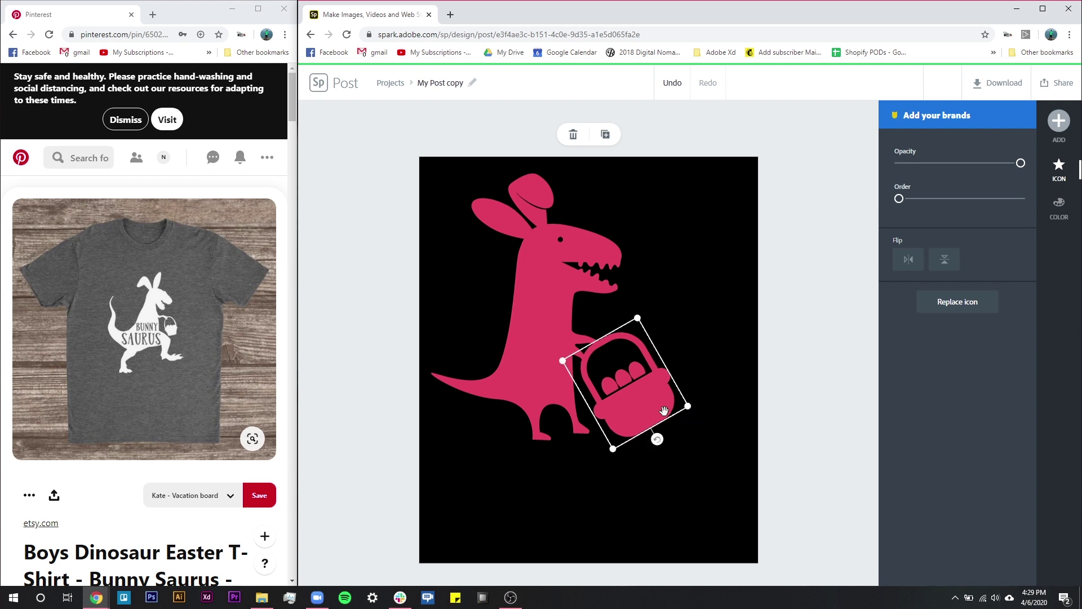
{"action": "left_click_drag", "start_coordinate": [664, 411], "coordinate": [648, 393]}
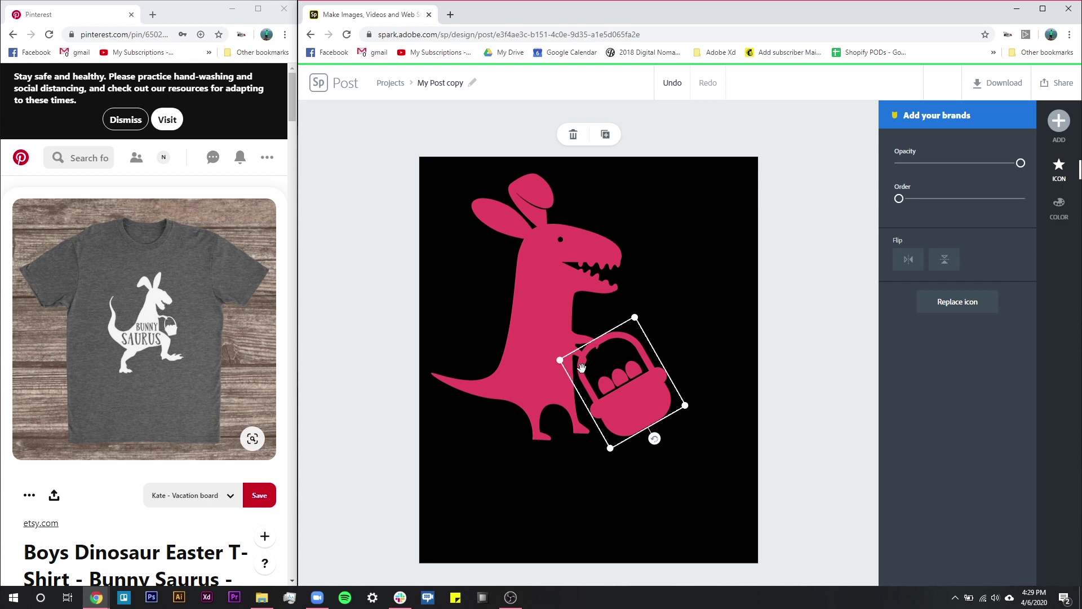
{"action": "left_click", "coordinate": [713, 452]}
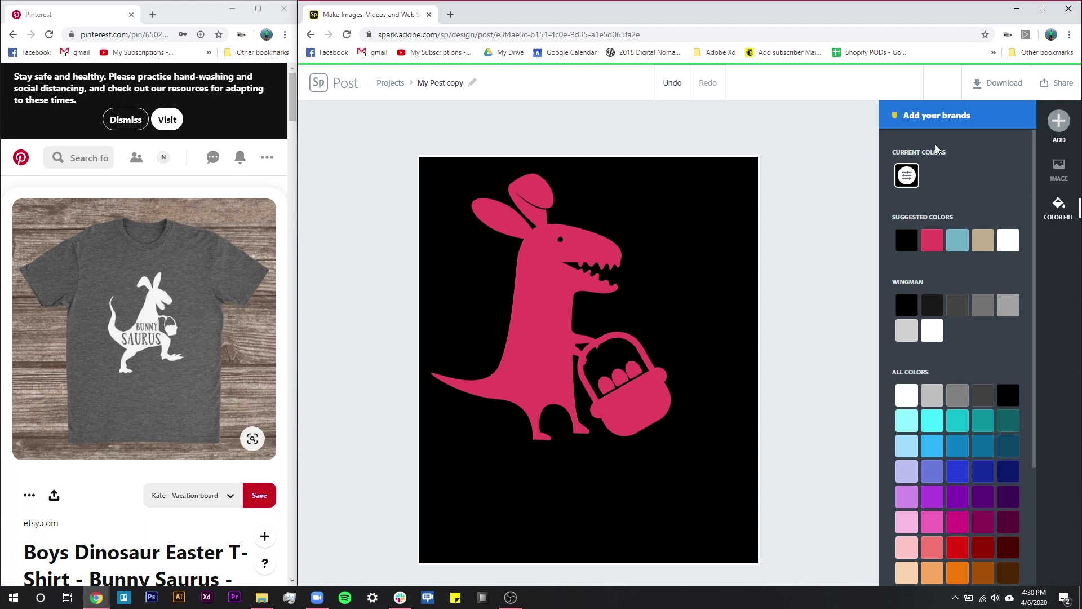
Step: Add the text "Bunny Saurus" on two lines beneath the T. rex
{"action": "left_click", "coordinate": [1059, 120]}
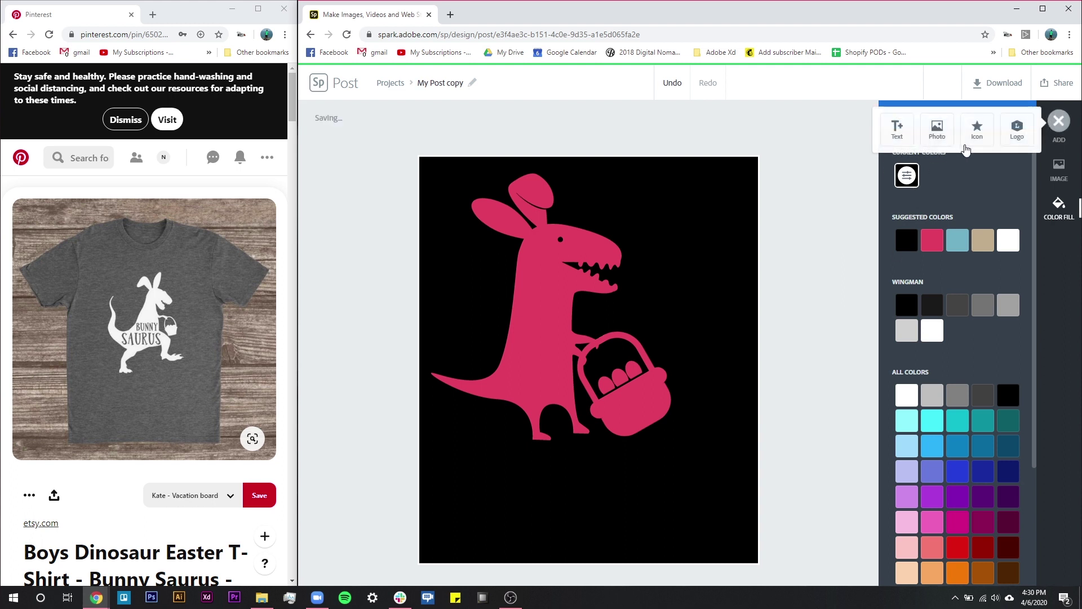
{"action": "left_click", "coordinate": [902, 133]}
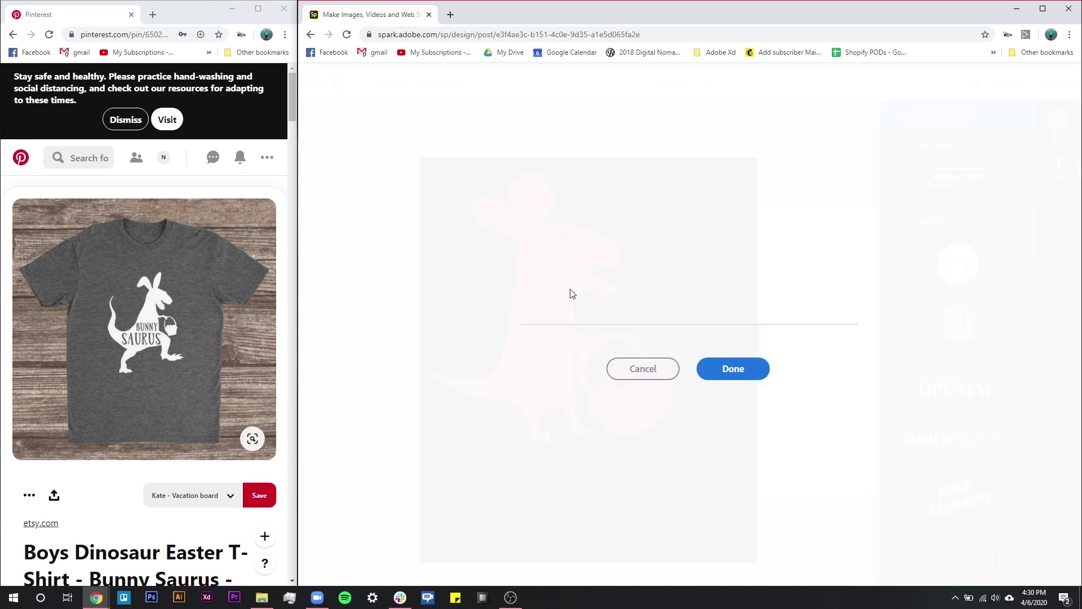
{"action": "type", "text": "Bunny Sa"}
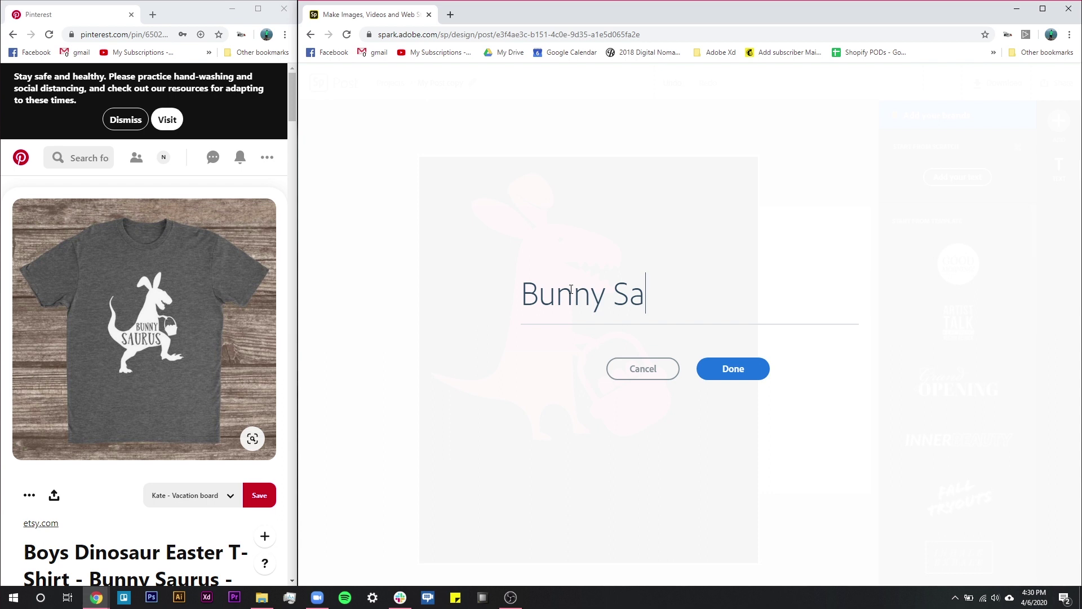
{"action": "type", "text": "urus"}
{"action": "left_click", "coordinate": [568, 338]}
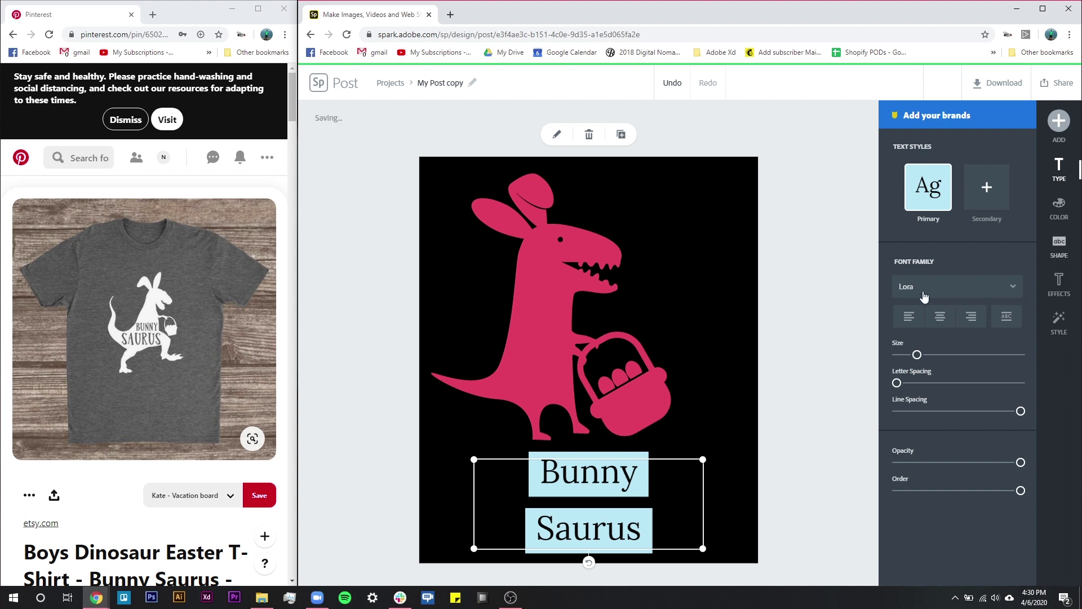
Step: Remove the backing shape from the "Bunny Saurus" text
{"action": "left_click", "coordinate": [1056, 248]}
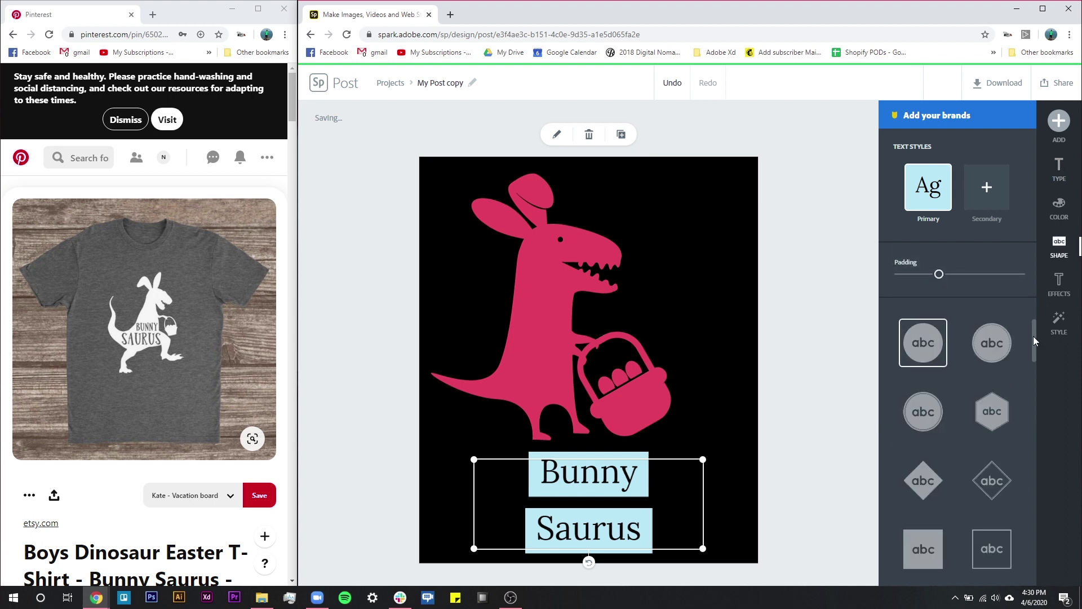
{"action": "scroll", "coordinate": [1032, 313], "scroll_direction": "up", "scroll_amount": 3}
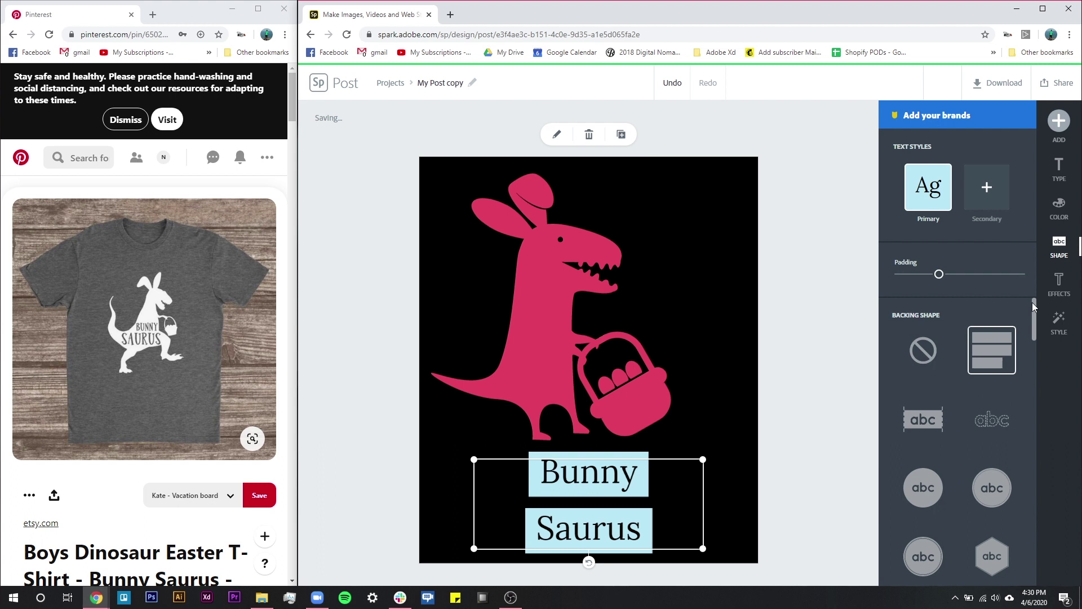
{"action": "left_click", "coordinate": [915, 350]}
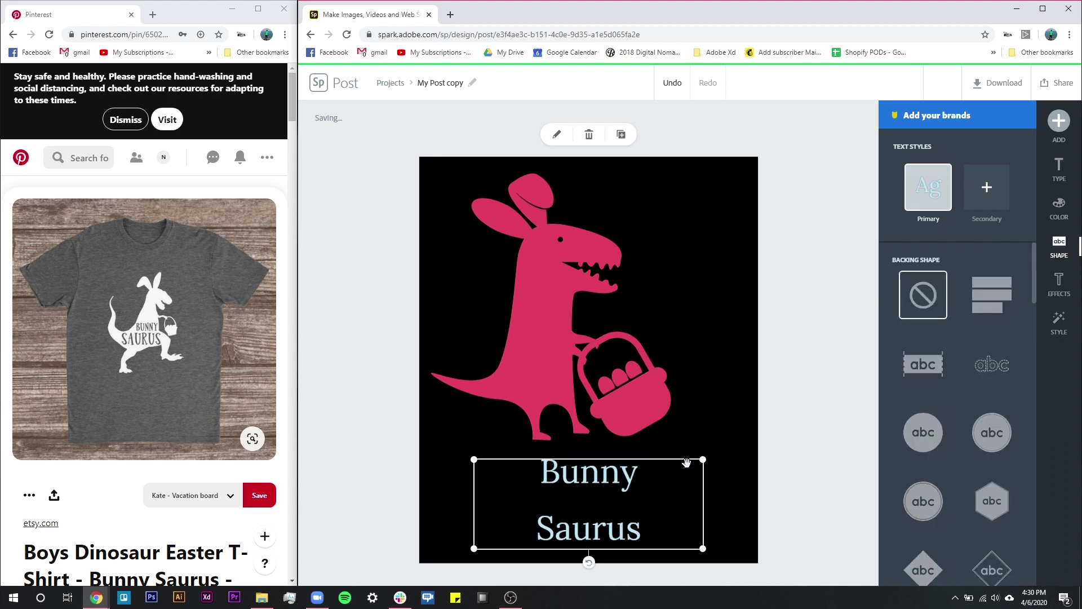
Step: Set the "Bunny Saurus" text in Bebas Neue and tighten its line spacing so the two words sit close together
{"action": "left_click", "coordinate": [1058, 179]}
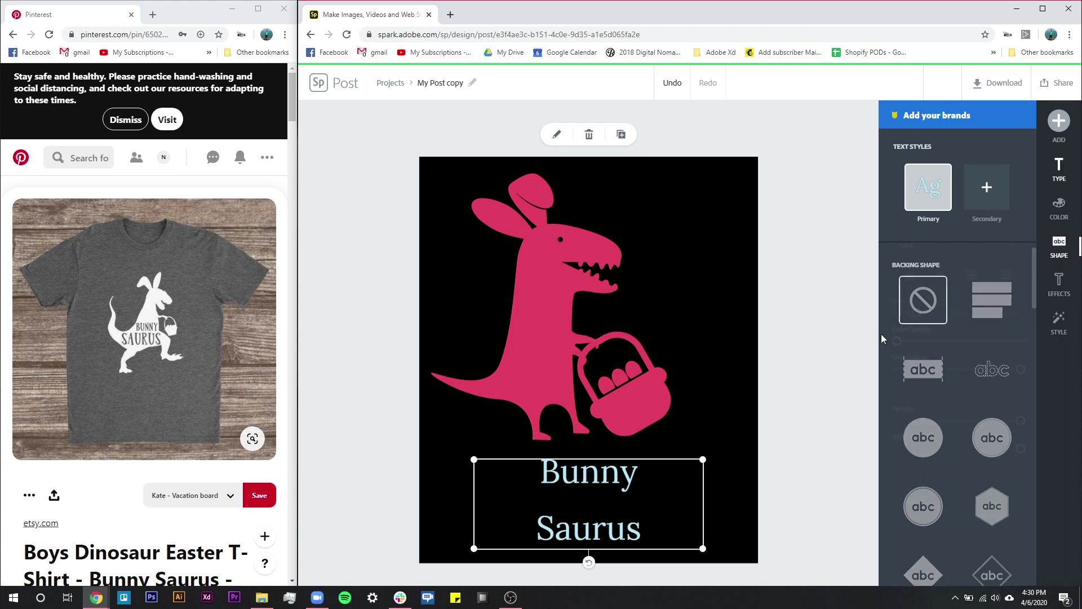
{"action": "left_click", "coordinate": [939, 288]}
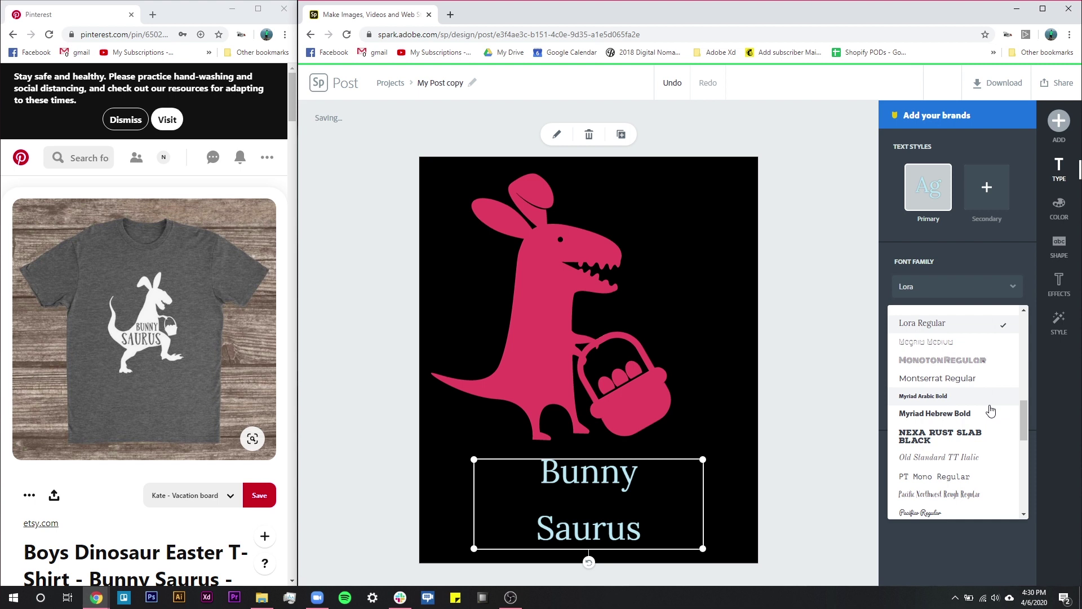
{"action": "scroll", "coordinate": [991, 412], "scroll_direction": "up", "scroll_amount": 10}
{"action": "scroll", "coordinate": [990, 410], "scroll_direction": "up", "scroll_amount": 2}
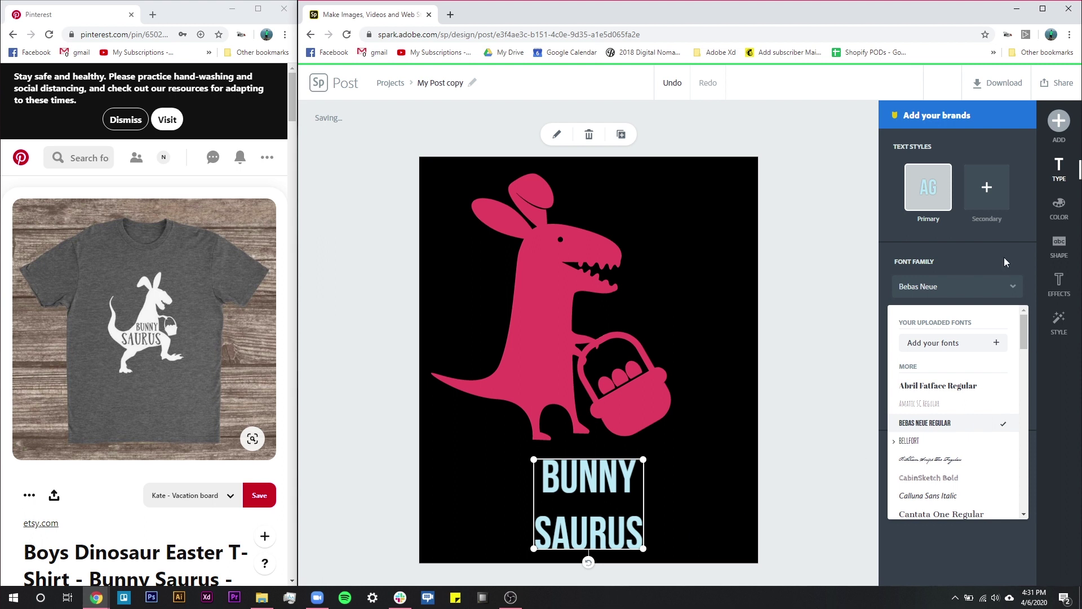
{"action": "left_click", "coordinate": [911, 423]}
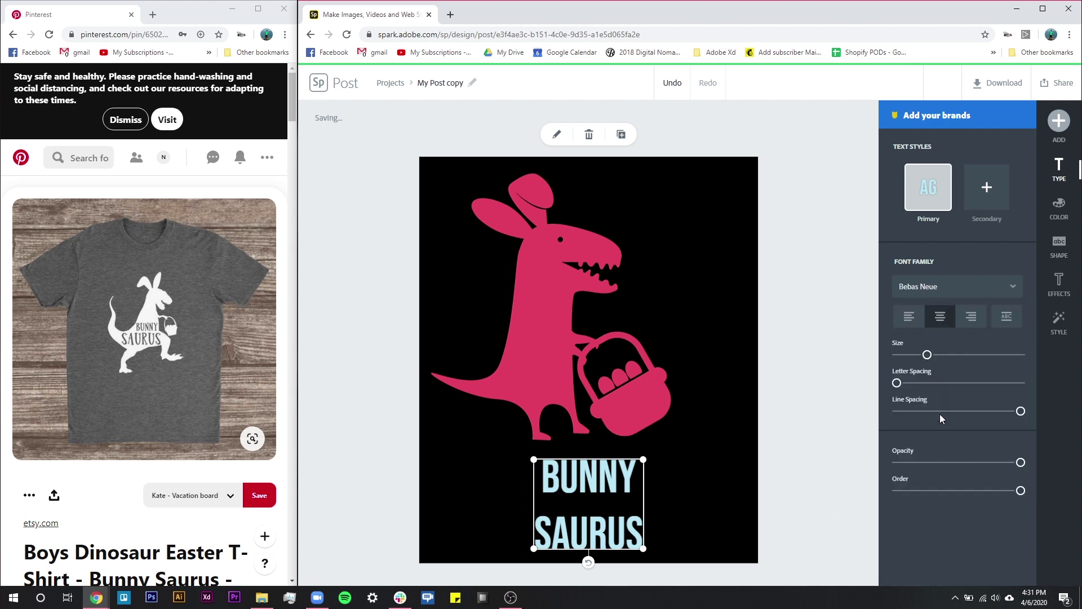
{"action": "left_click_drag", "start_coordinate": [1017, 418], "coordinate": [920, 412]}
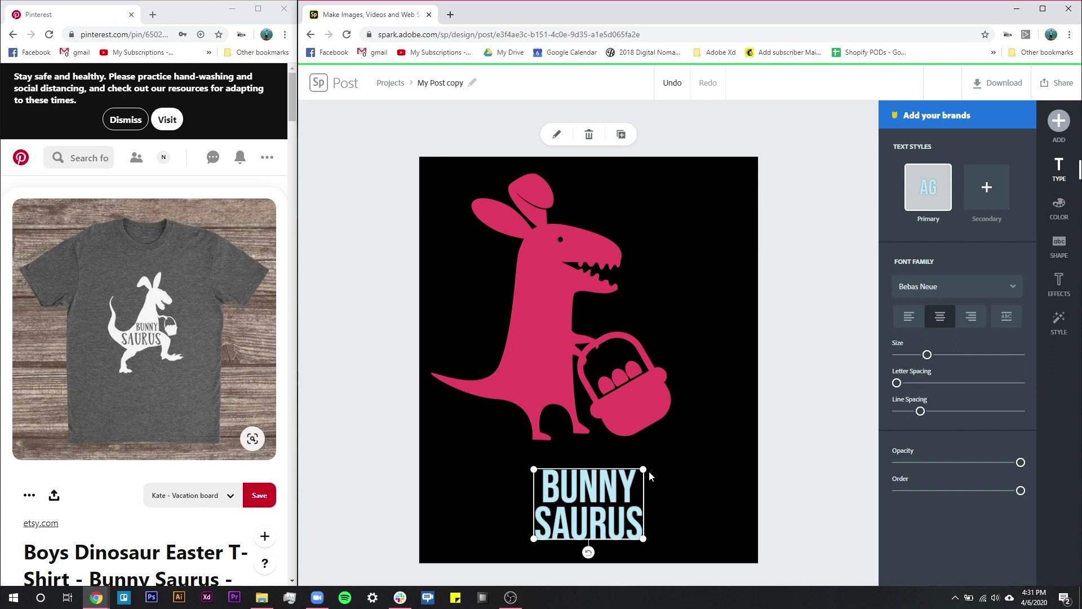
Step: Shrink the "Bunny Saurus" text, place it over the basket and tilt it to match the basket's angle
{"action": "left_click_drag", "start_coordinate": [643, 470], "coordinate": [631, 395]}
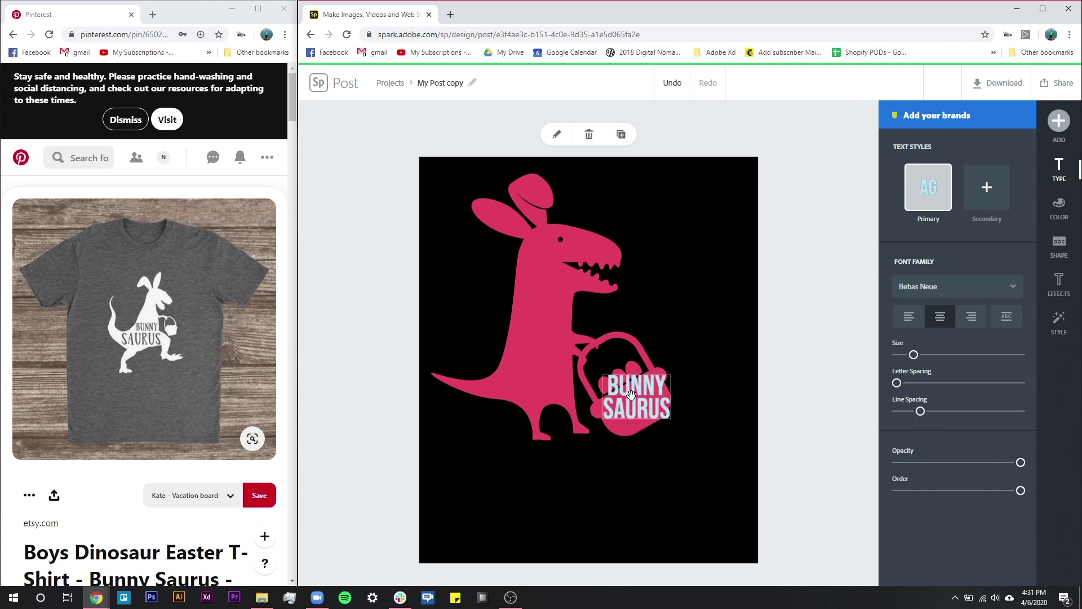
{"action": "left_click", "coordinate": [645, 397]}
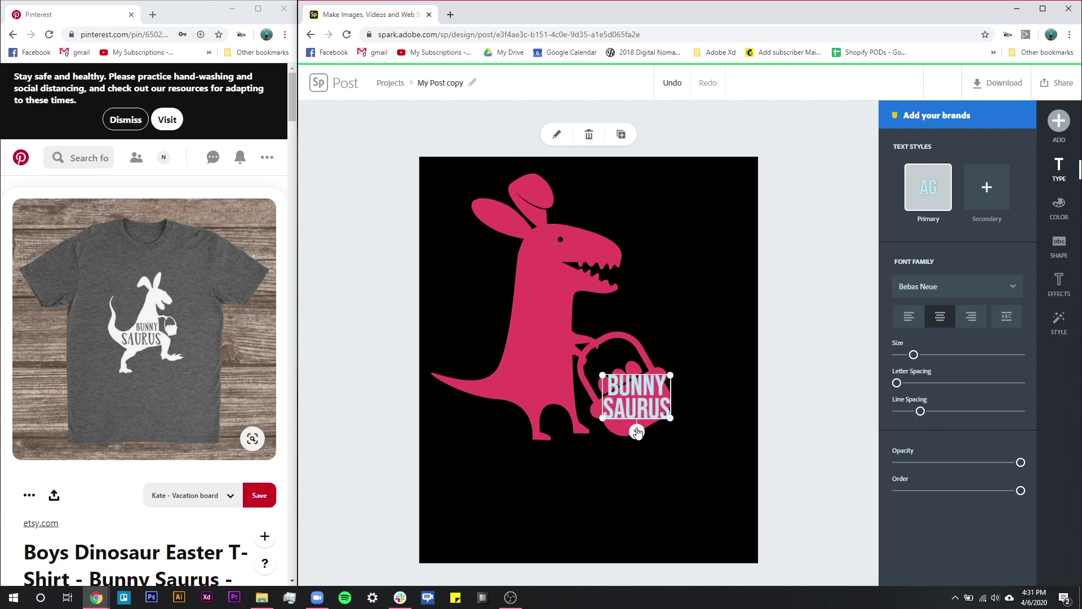
{"action": "mouse_move", "coordinate": [637, 432]}
{"action": "left_mouse_down"}
{"action": "mouse_move", "coordinate": [676, 438]}
{"action": "mouse_move", "coordinate": [655, 430]}
{"action": "left_mouse_up"}
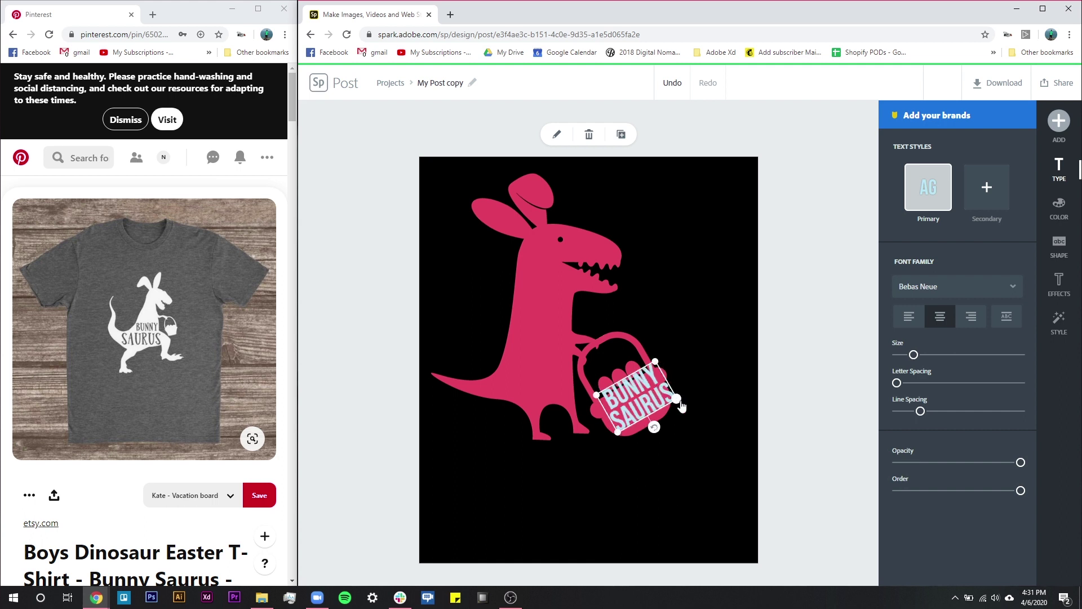
{"action": "left_click_drag", "start_coordinate": [676, 398], "coordinate": [662, 399]}
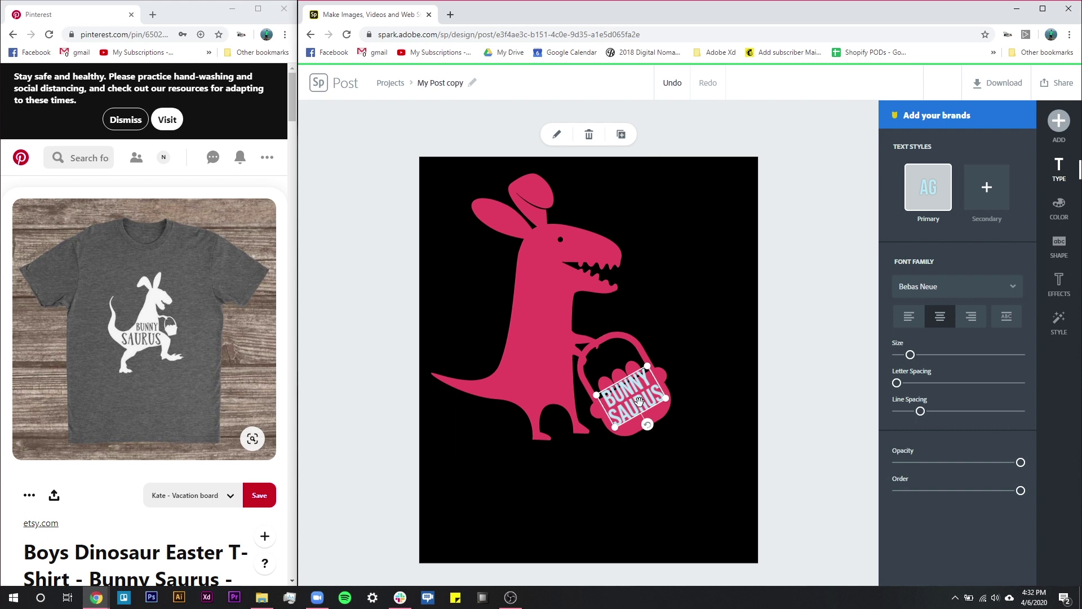
Step: Nudge the tilted text slightly downward and sideways to centre it on the basket's body below the eggs
{"action": "left_click_drag", "start_coordinate": [639, 401], "coordinate": [643, 405]}
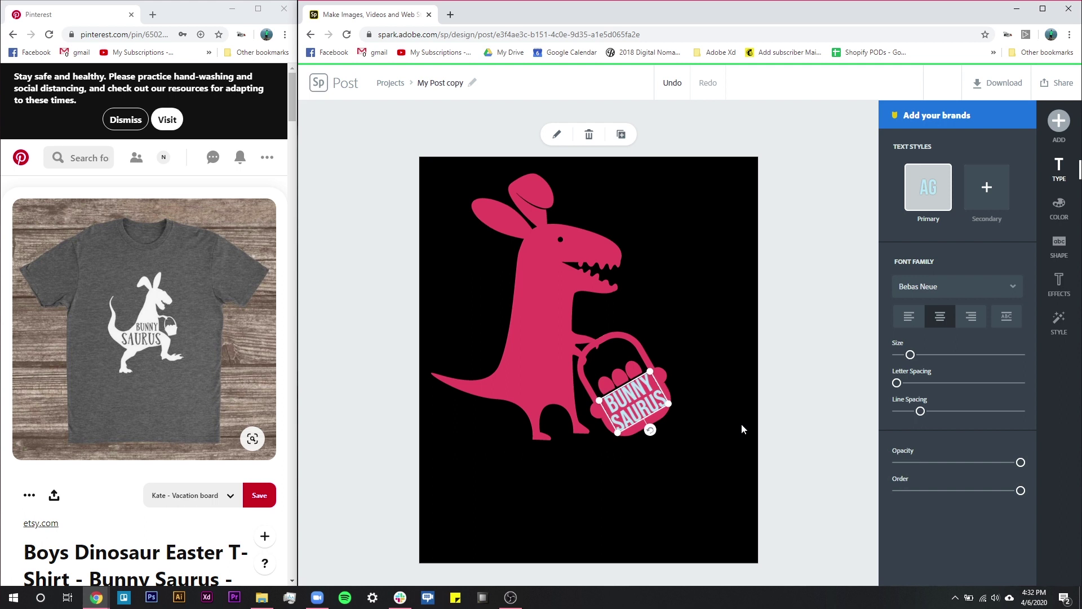
{"action": "key", "text": "Down"}
{"action": "key", "text": "Right"}
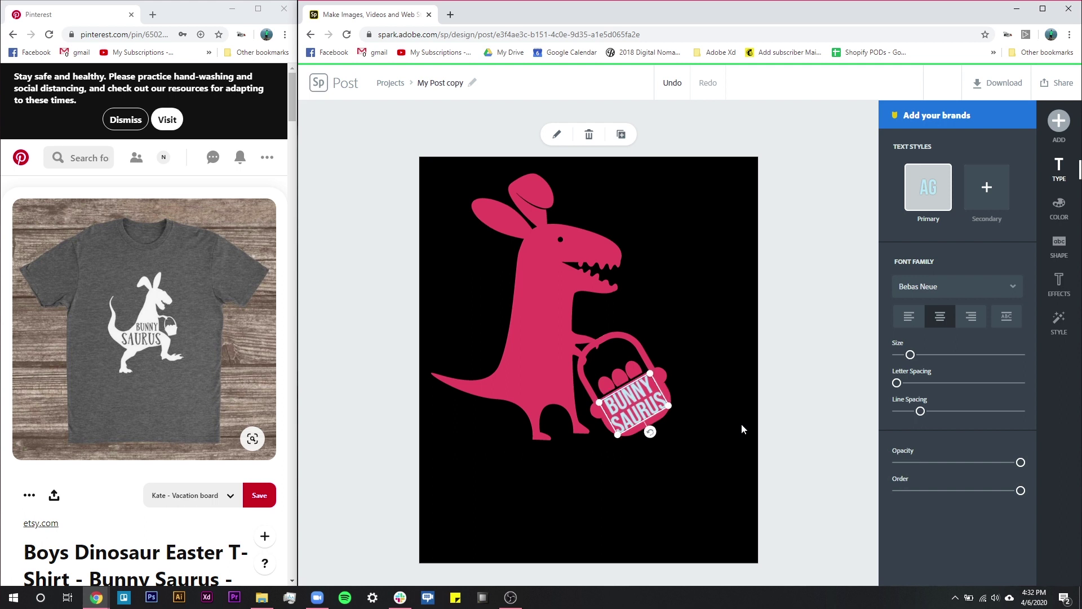
{"action": "key", "text": "Right"}
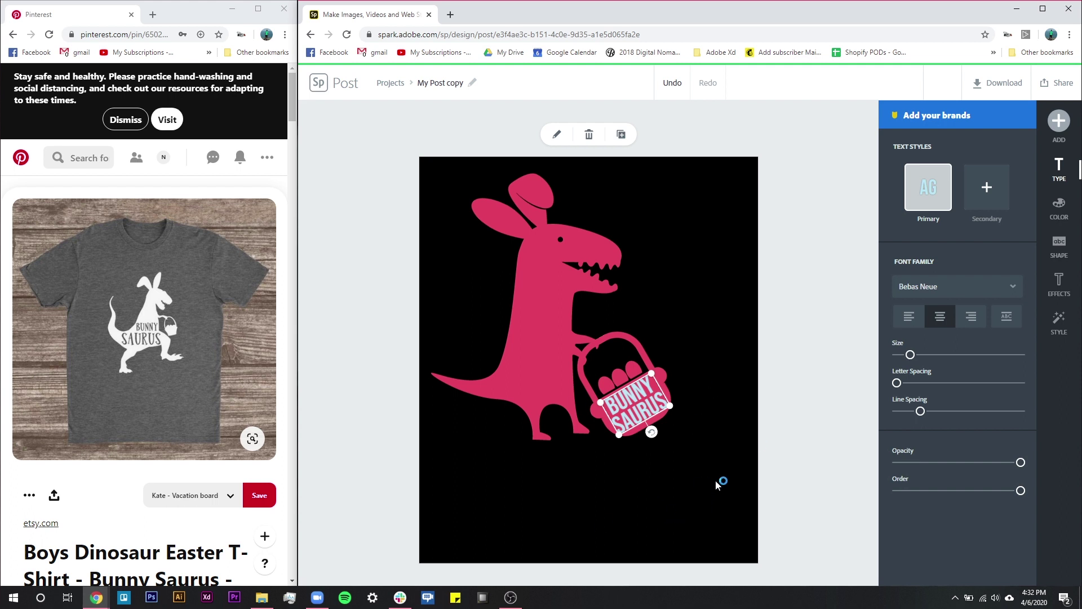
{"action": "left_click", "coordinate": [637, 441]}
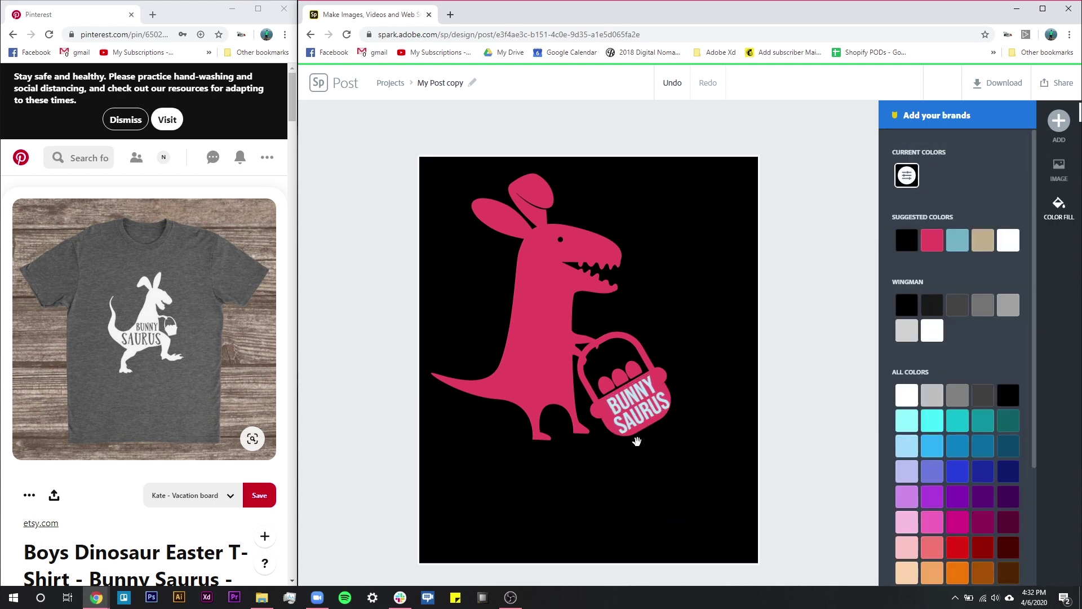
{"action": "left_click", "coordinate": [637, 488]}
{"action": "key", "text": "Left"}
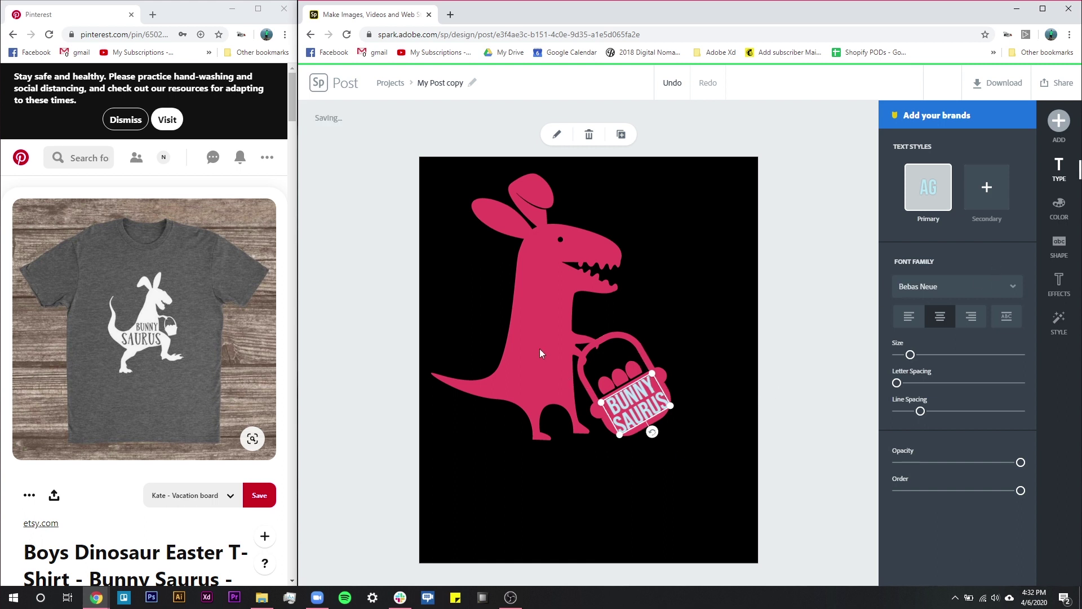
Step: Select the T. rex, bunny ears, basket and text together and shift them to centre the artwork horizontally in the canvas's upper part
{"action": "left_click", "coordinate": [628, 336], "text": "shift"}
{"action": "left_click", "coordinate": [522, 366], "text": "shift"}
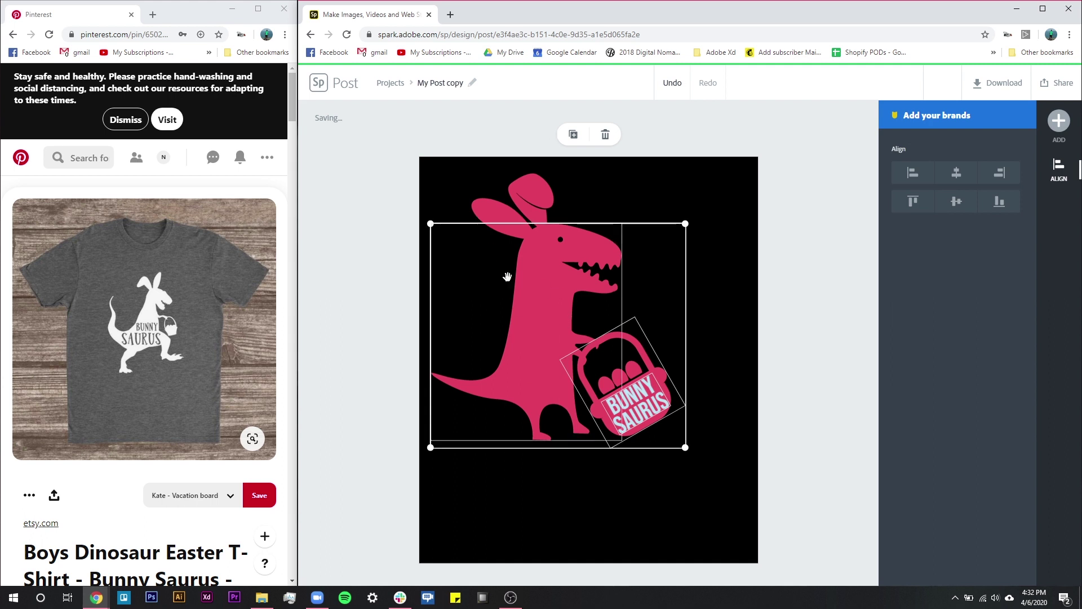
{"action": "mouse_move", "coordinate": [571, 296]}
{"action": "left_mouse_down"}
{"action": "mouse_move", "coordinate": [531, 285]}
{"action": "mouse_move", "coordinate": [535, 297]}
{"action": "mouse_move", "coordinate": [570, 279]}
{"action": "left_mouse_up"}
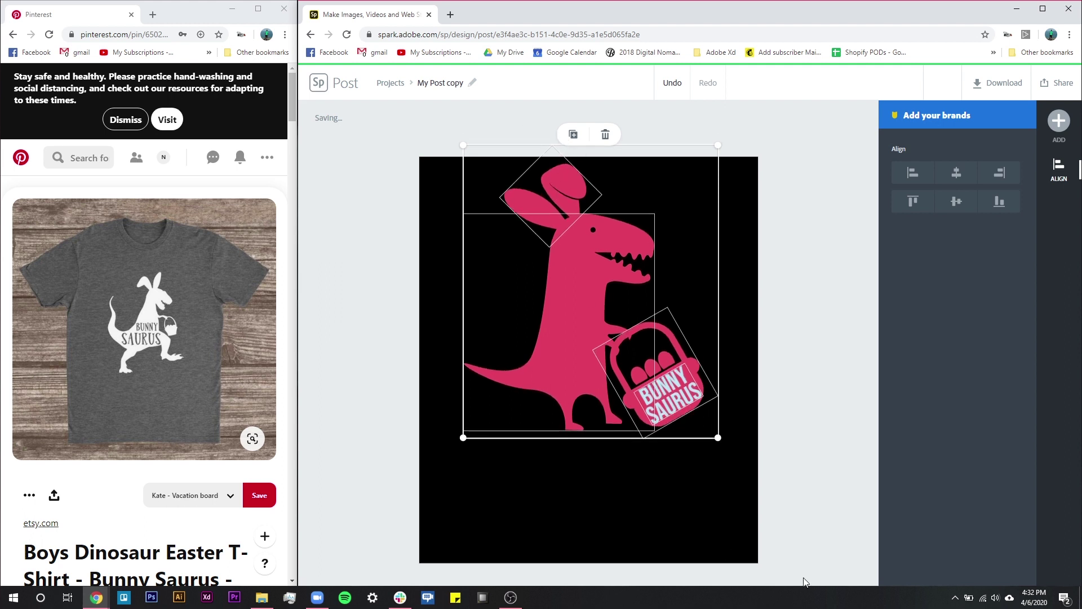
{"action": "left_click", "coordinate": [678, 502]}
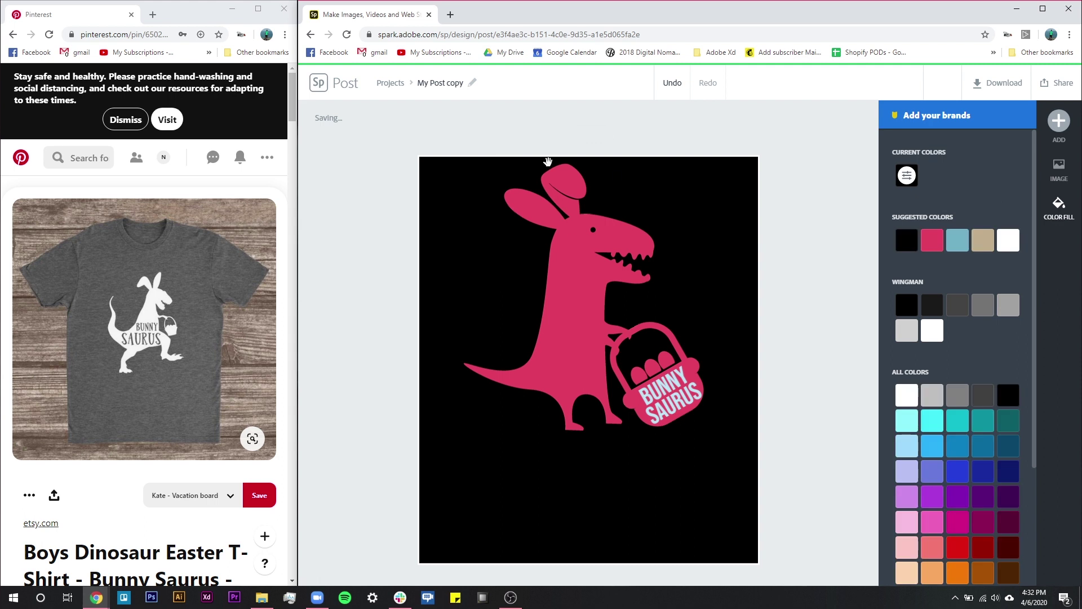
Step: Try the Modern palette of aqua, blue, teal, pink and tan on the whole design and shuffle its colours
{"action": "left_click", "coordinate": [799, 280]}
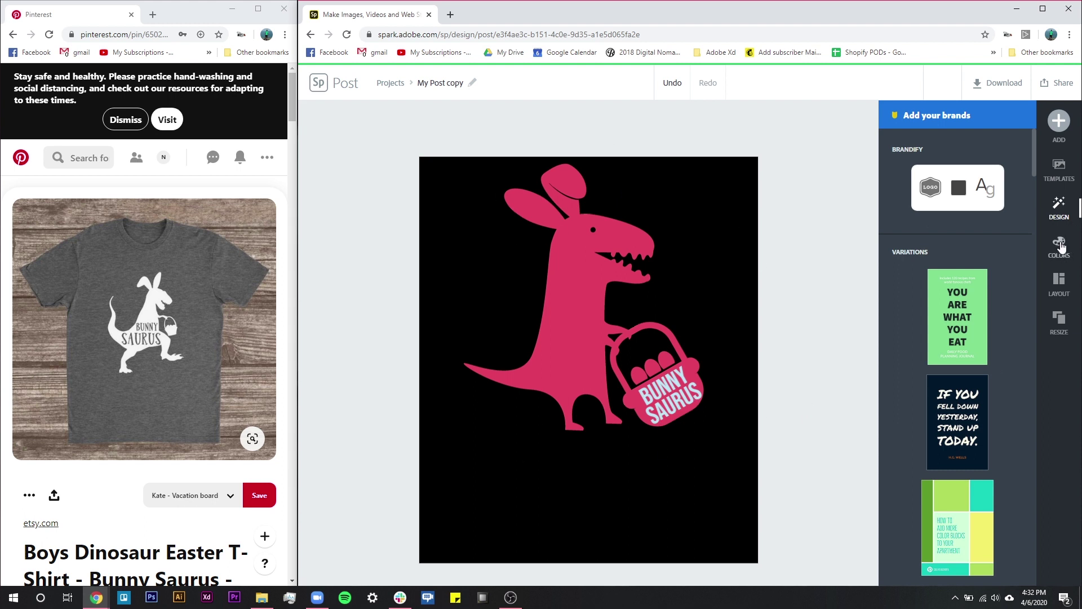
{"action": "left_click", "coordinate": [1051, 254]}
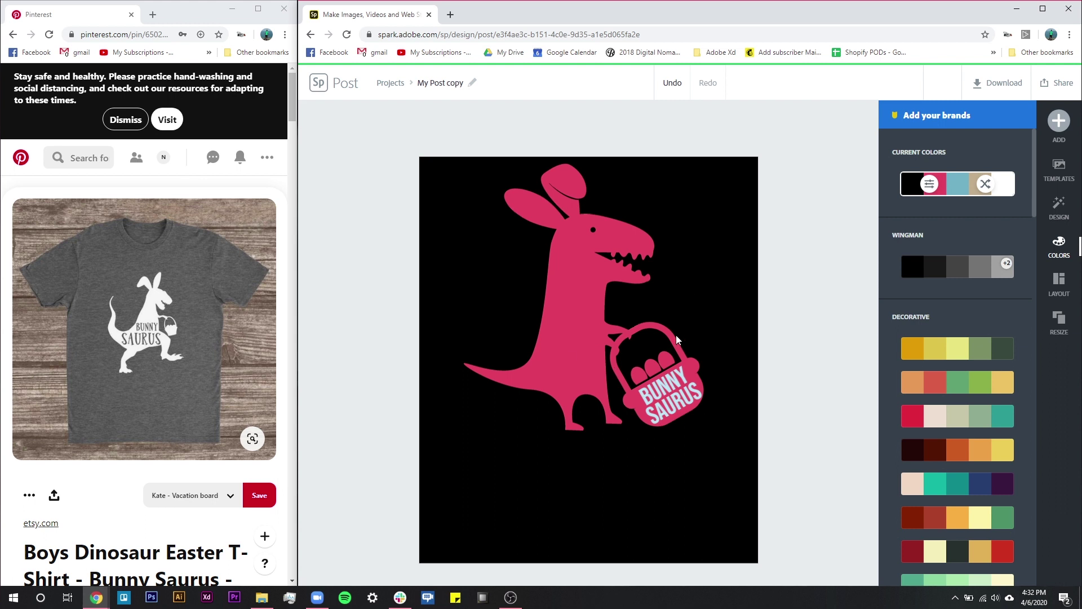
{"action": "scroll", "coordinate": [970, 428], "scroll_direction": "down", "scroll_amount": 5}
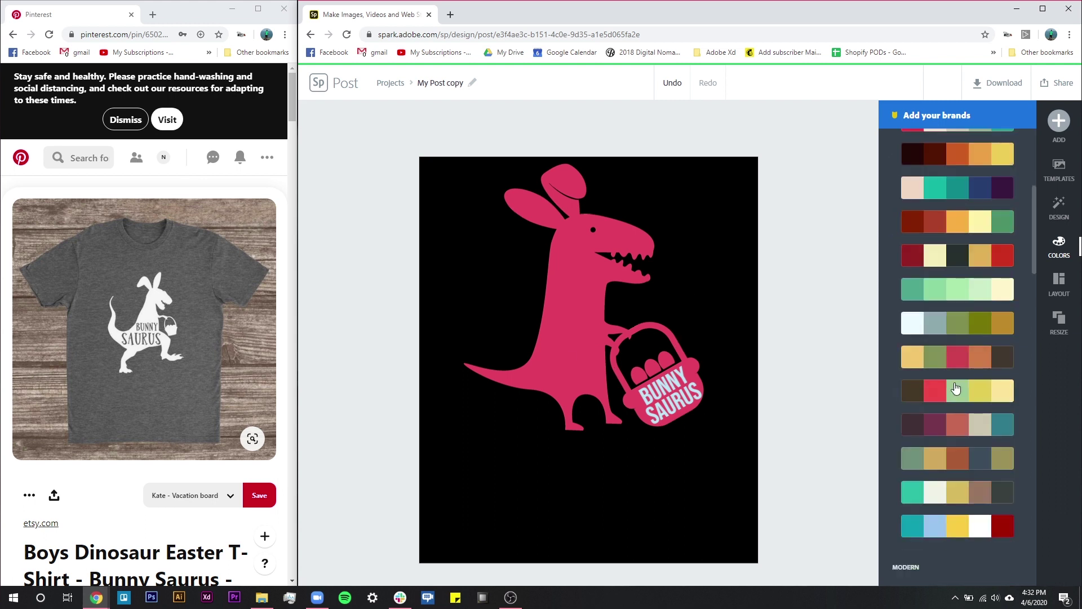
{"action": "scroll", "coordinate": [959, 302], "scroll_direction": "up", "scroll_amount": 6}
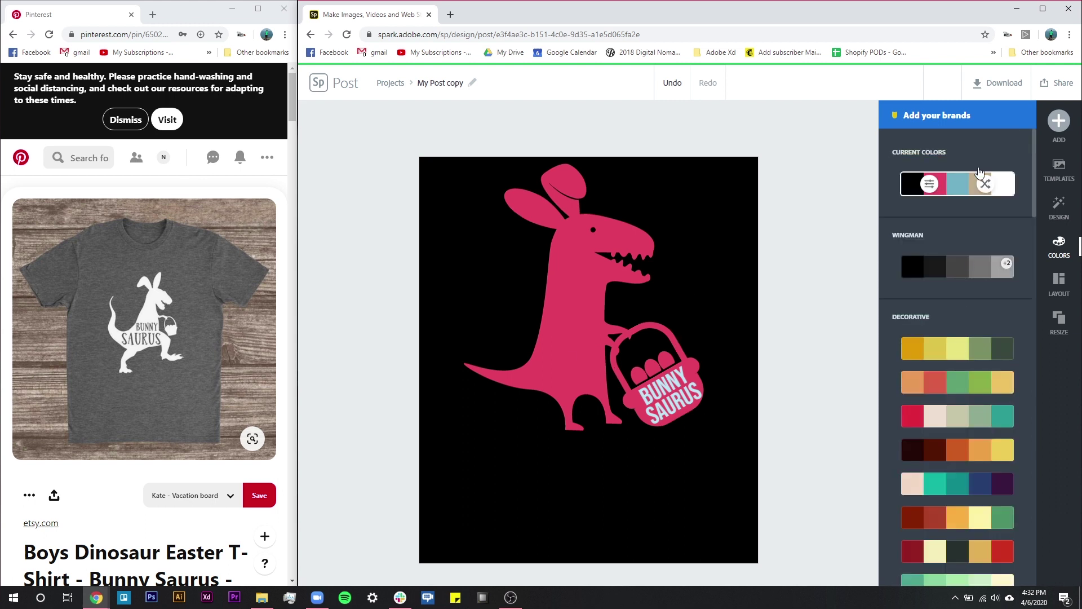
{"action": "scroll", "coordinate": [942, 461], "scroll_direction": "down", "scroll_amount": 5}
{"action": "scroll", "coordinate": [942, 461], "scroll_direction": "down", "scroll_amount": 5}
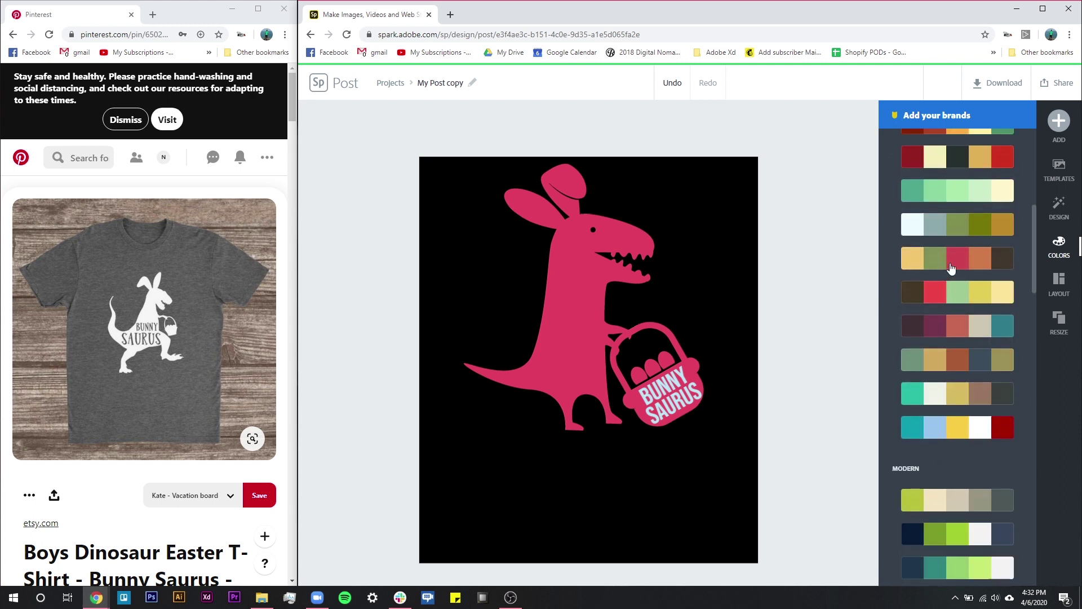
{"action": "scroll", "coordinate": [945, 444], "scroll_direction": "down", "scroll_amount": 5}
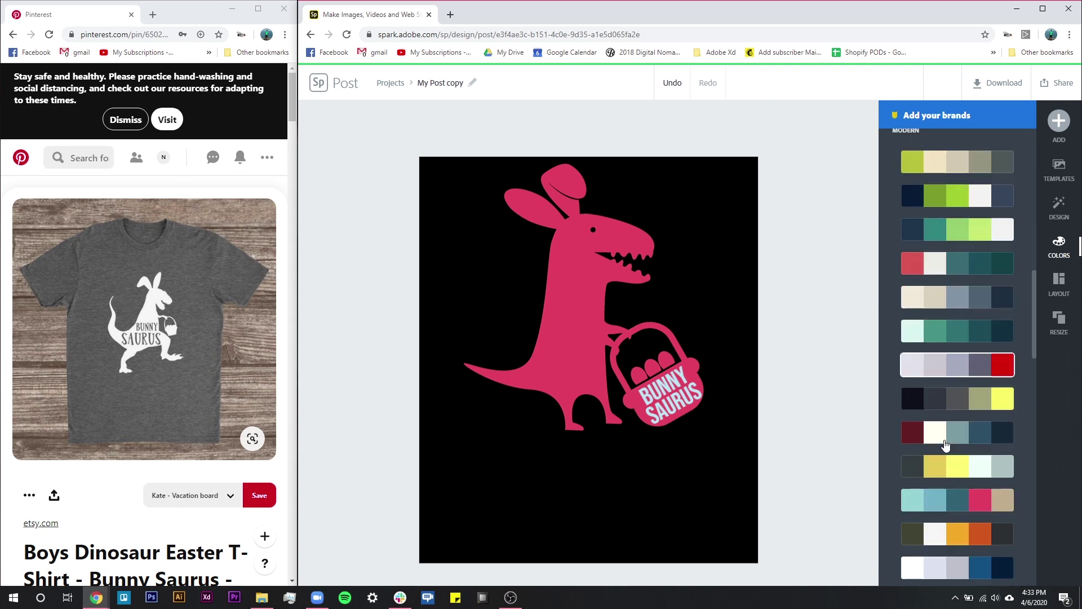
{"action": "scroll", "coordinate": [974, 433], "scroll_direction": "down", "scroll_amount": 1}
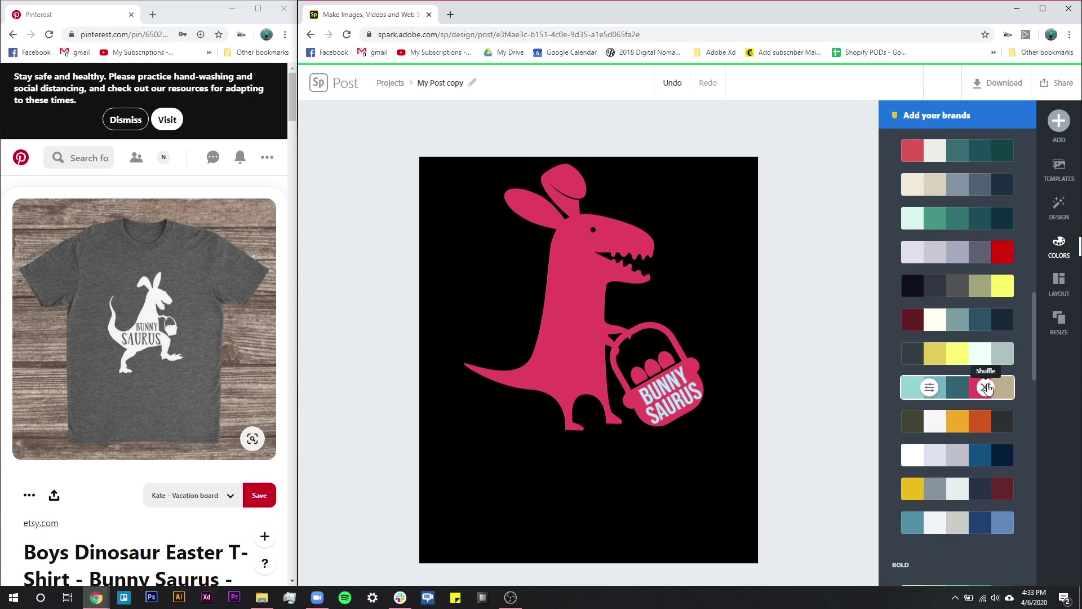
{"action": "left_click", "coordinate": [986, 388]}
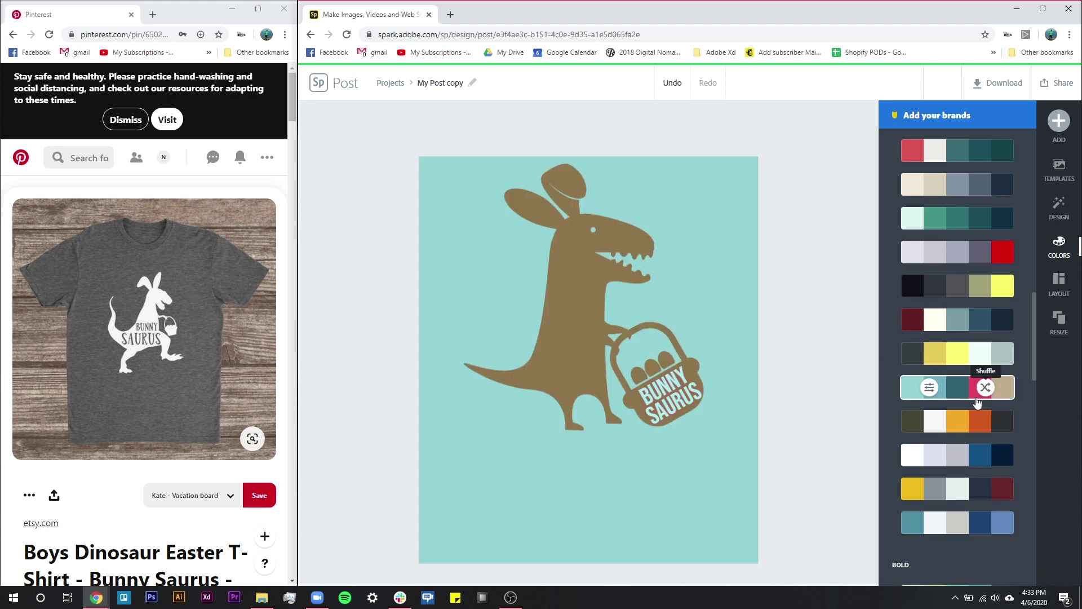
{"action": "left_click", "coordinate": [950, 388]}
Step: Try the Bold palette of greens, pale yellow and orange, shuffling to a dark green T. rex on an orange background
{"action": "scroll", "coordinate": [950, 387], "scroll_direction": "down", "scroll_amount": 4}
{"action": "scroll", "coordinate": [949, 386], "scroll_direction": "down", "scroll_amount": 2}
{"action": "left_click", "coordinate": [977, 292]}
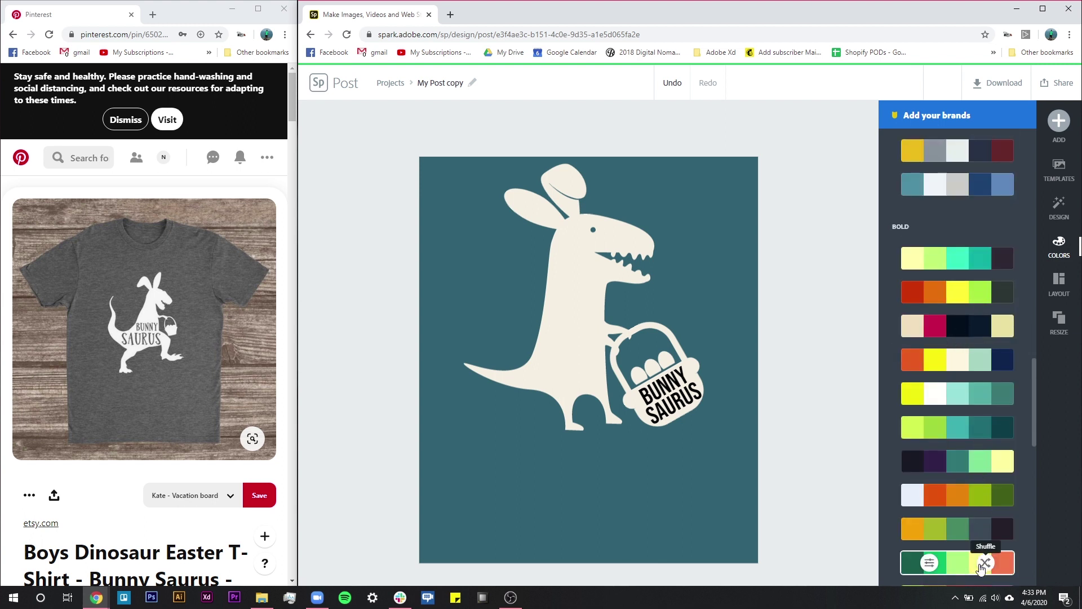
{"action": "left_click", "coordinate": [984, 565]}
{"action": "left_click", "coordinate": [985, 565]}
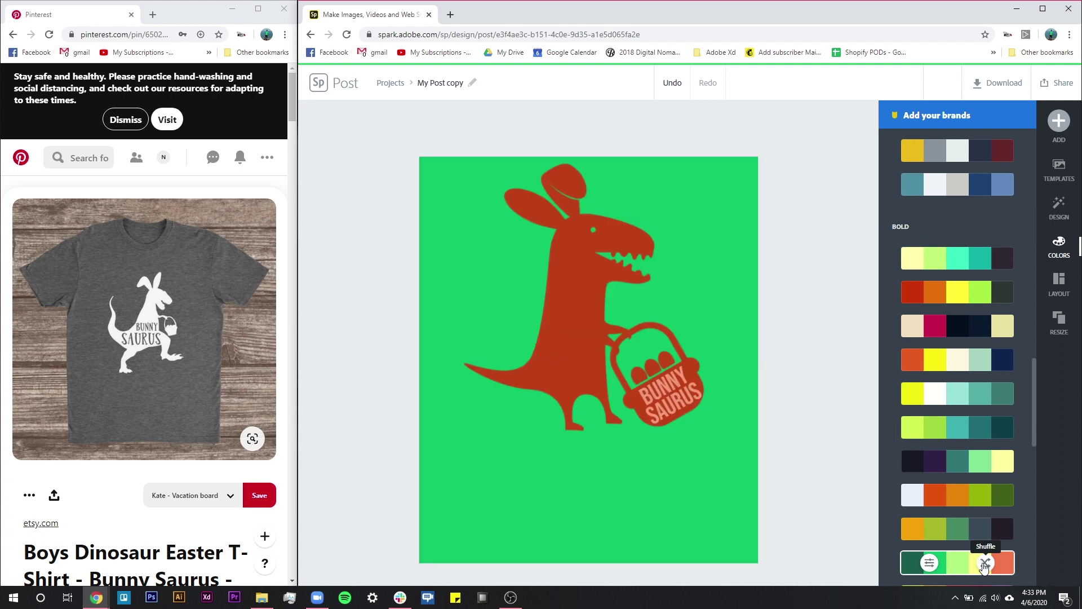
{"action": "left_click", "coordinate": [986, 564]}
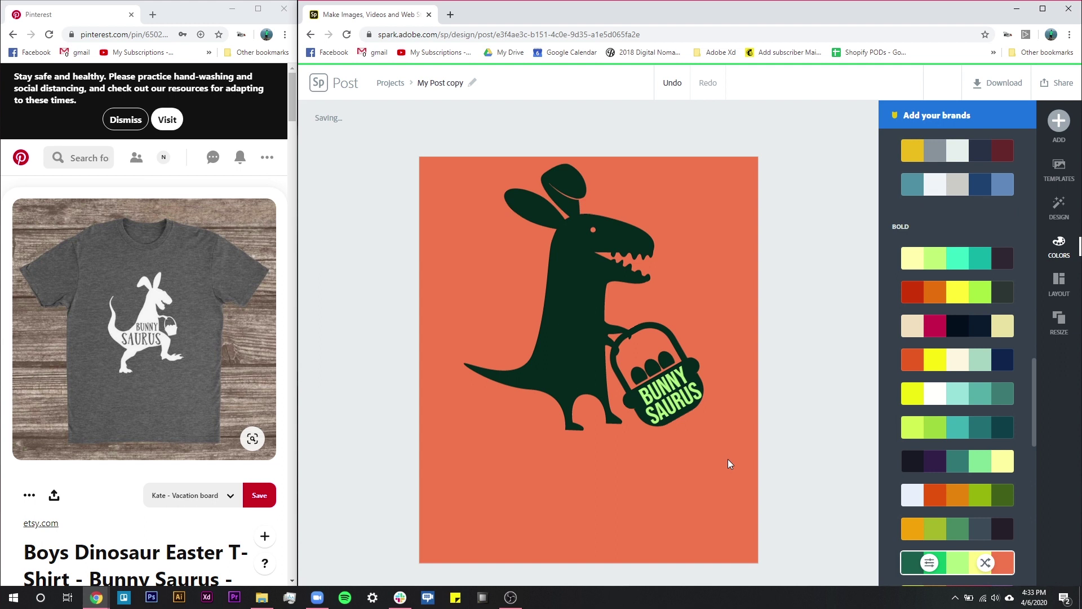
Step: Try black and turquoise as the background colour behind the dark green T. rex
{"action": "left_click", "coordinate": [735, 432]}
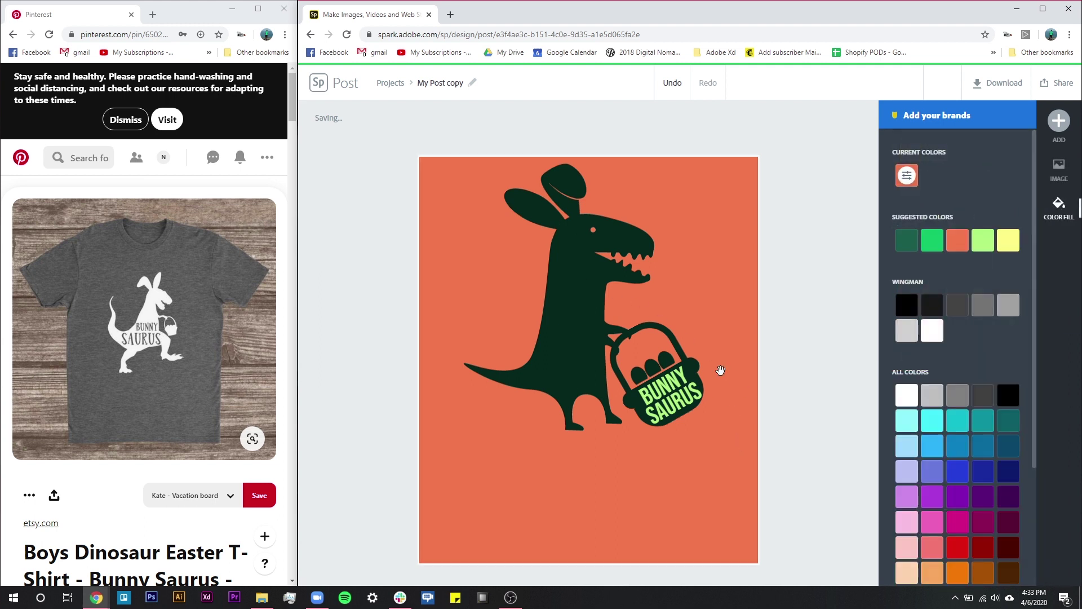
{"action": "left_click", "coordinate": [1009, 395]}
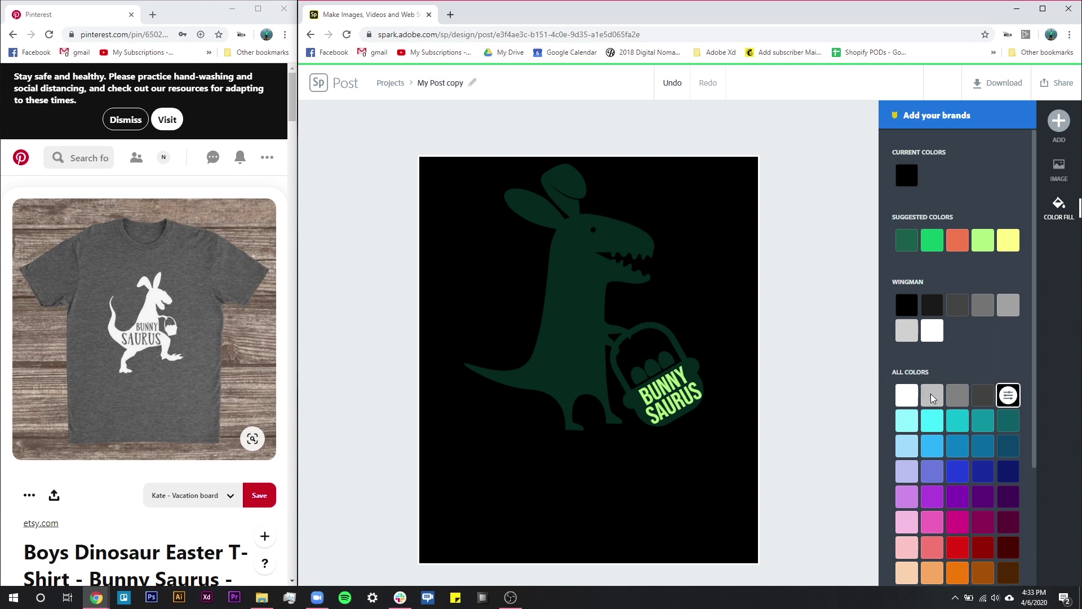
{"action": "left_click", "coordinate": [957, 424]}
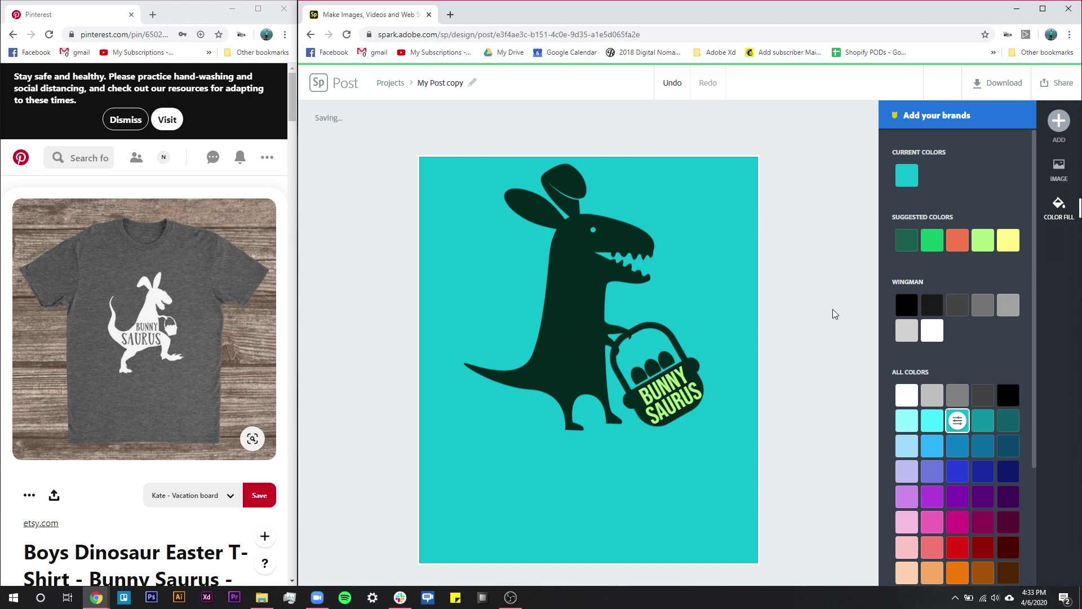
Step: Apply the Bold palette of yellow, orange, red, pink and purple to the whole design
{"action": "left_click", "coordinate": [1053, 247]}
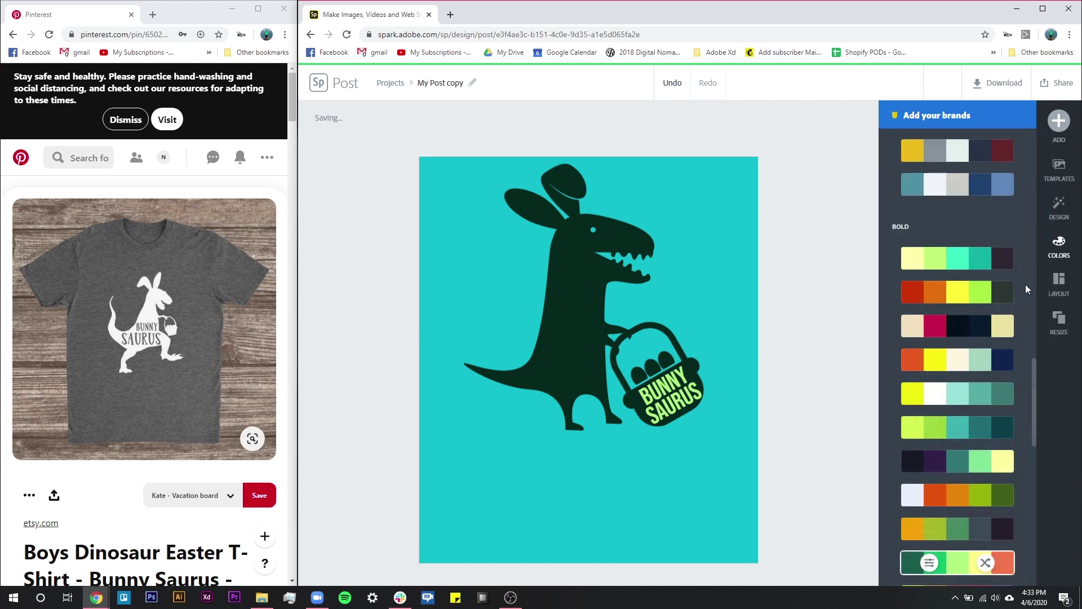
{"action": "scroll", "coordinate": [963, 507], "scroll_direction": "down", "scroll_amount": 2}
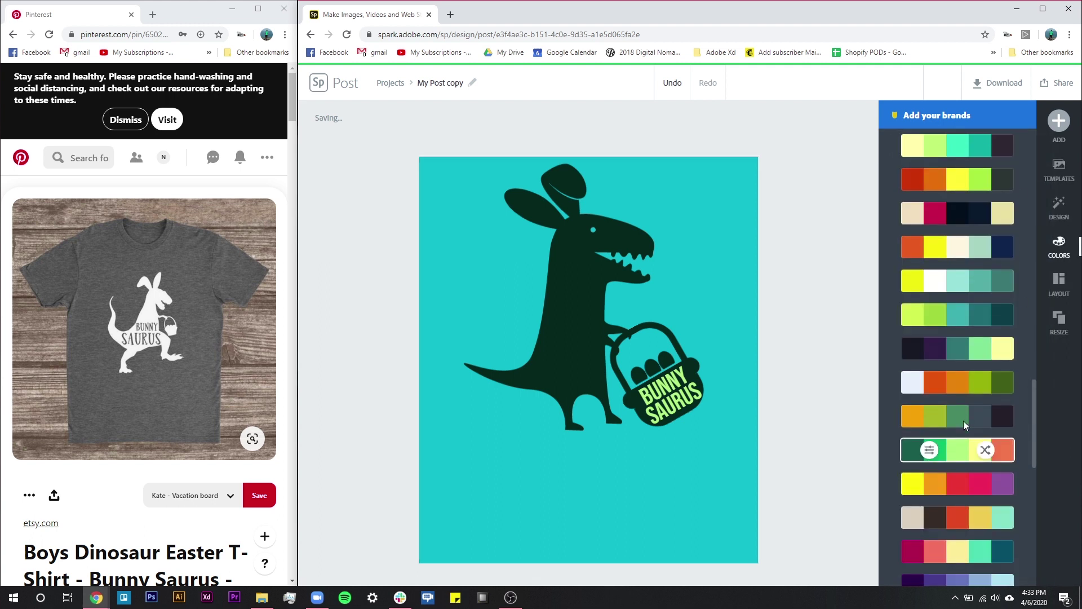
{"action": "scroll", "coordinate": [975, 468], "scroll_direction": "down", "scroll_amount": 1}
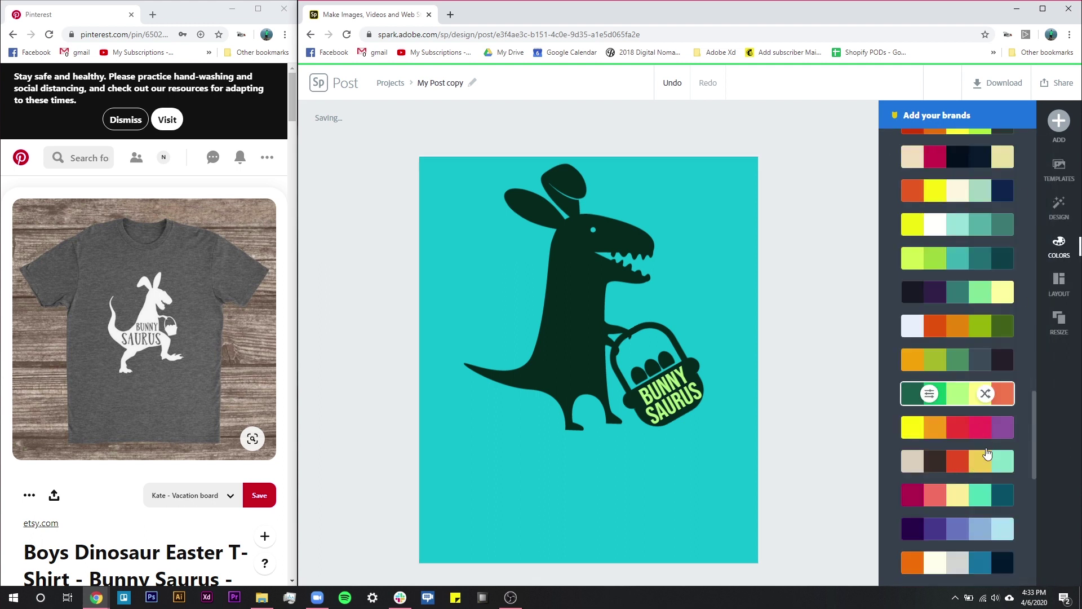
{"action": "left_click", "coordinate": [969, 435]}
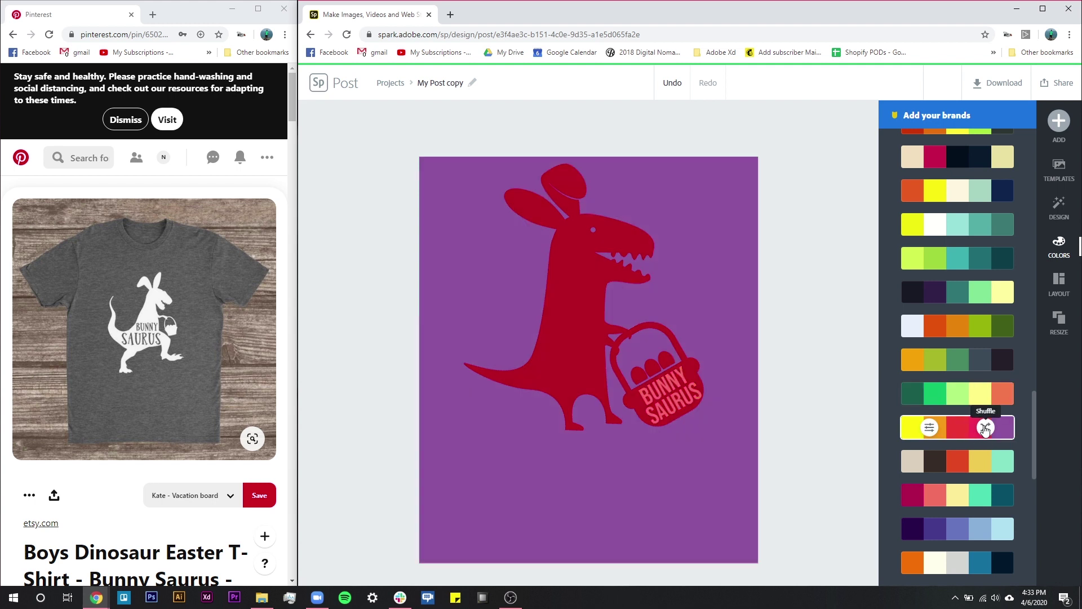
Step: Shuffle the yellow, orange, red, pink and purple palette to a golden T. rex with purple text on a red background
{"action": "left_click", "coordinate": [986, 428]}
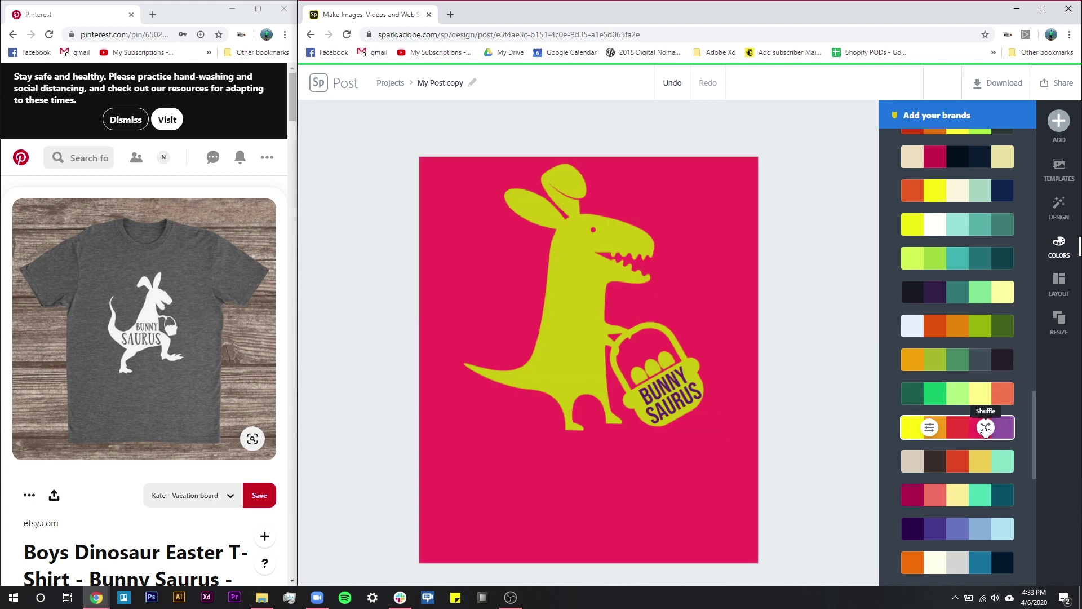
{"action": "left_click", "coordinate": [986, 428]}
{"action": "left_click", "coordinate": [986, 428]}
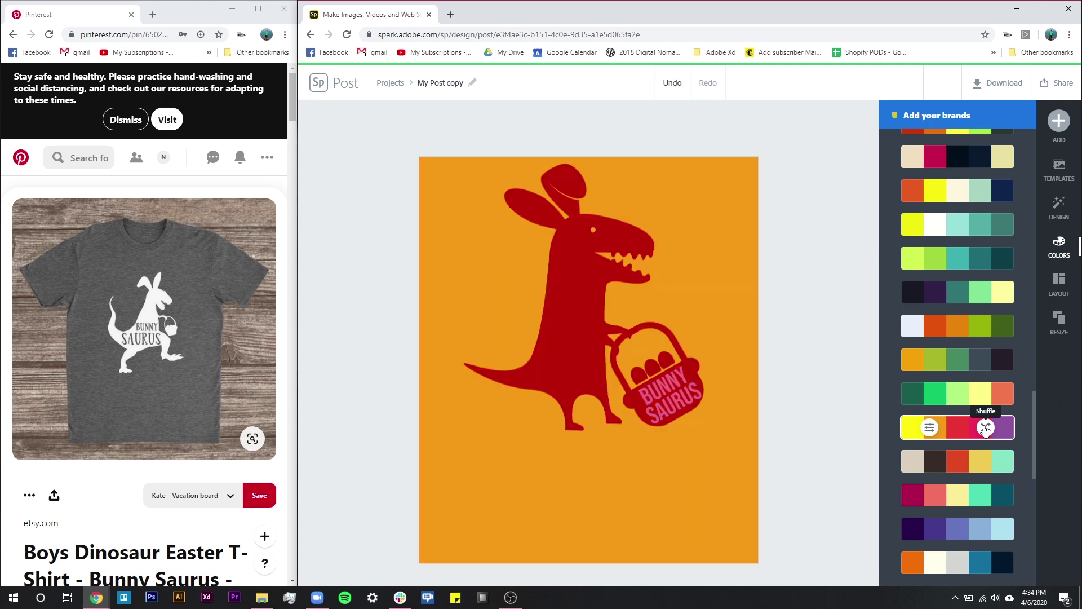
{"action": "left_click", "coordinate": [986, 428]}
{"action": "left_click", "coordinate": [985, 428]}
{"action": "left_click", "coordinate": [986, 428]}
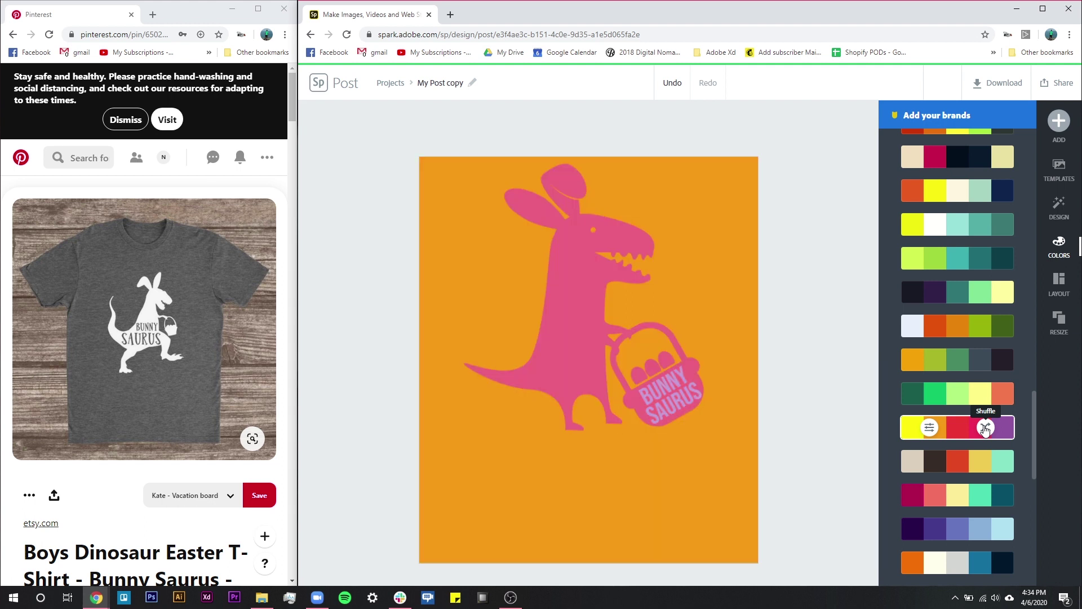
{"action": "left_click", "coordinate": [986, 428]}
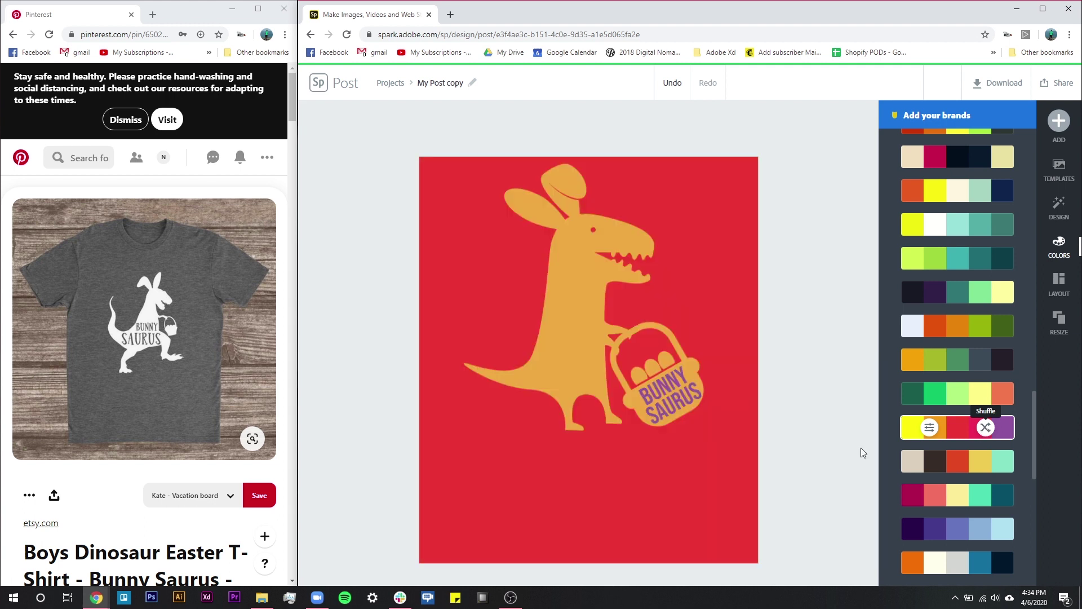
Step: Set the background colour behind the golden T. rex to black
{"action": "left_click", "coordinate": [750, 195]}
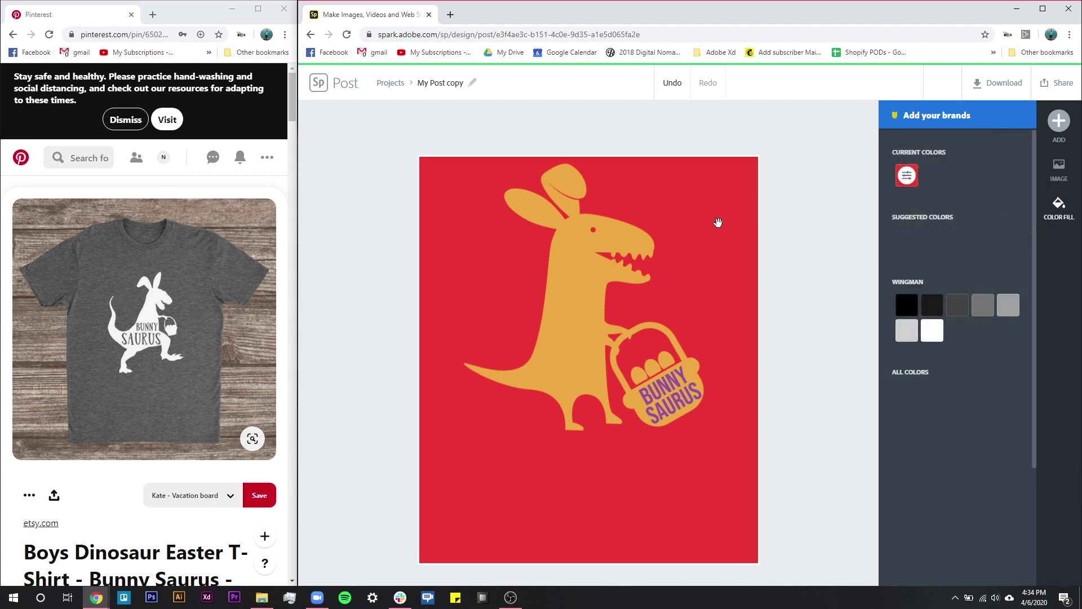
{"action": "left_click", "coordinate": [1003, 398]}
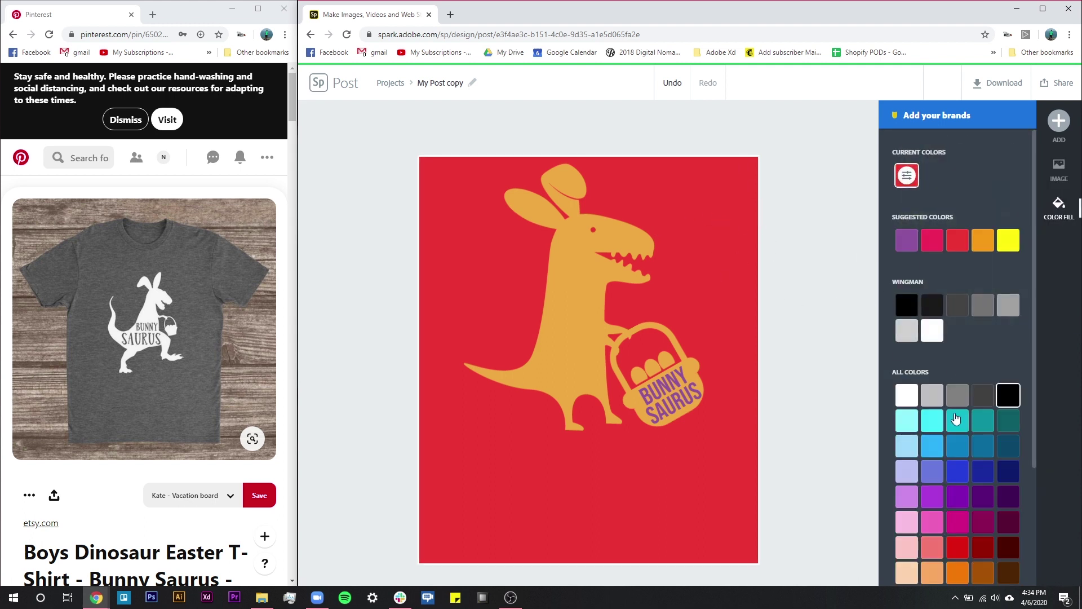